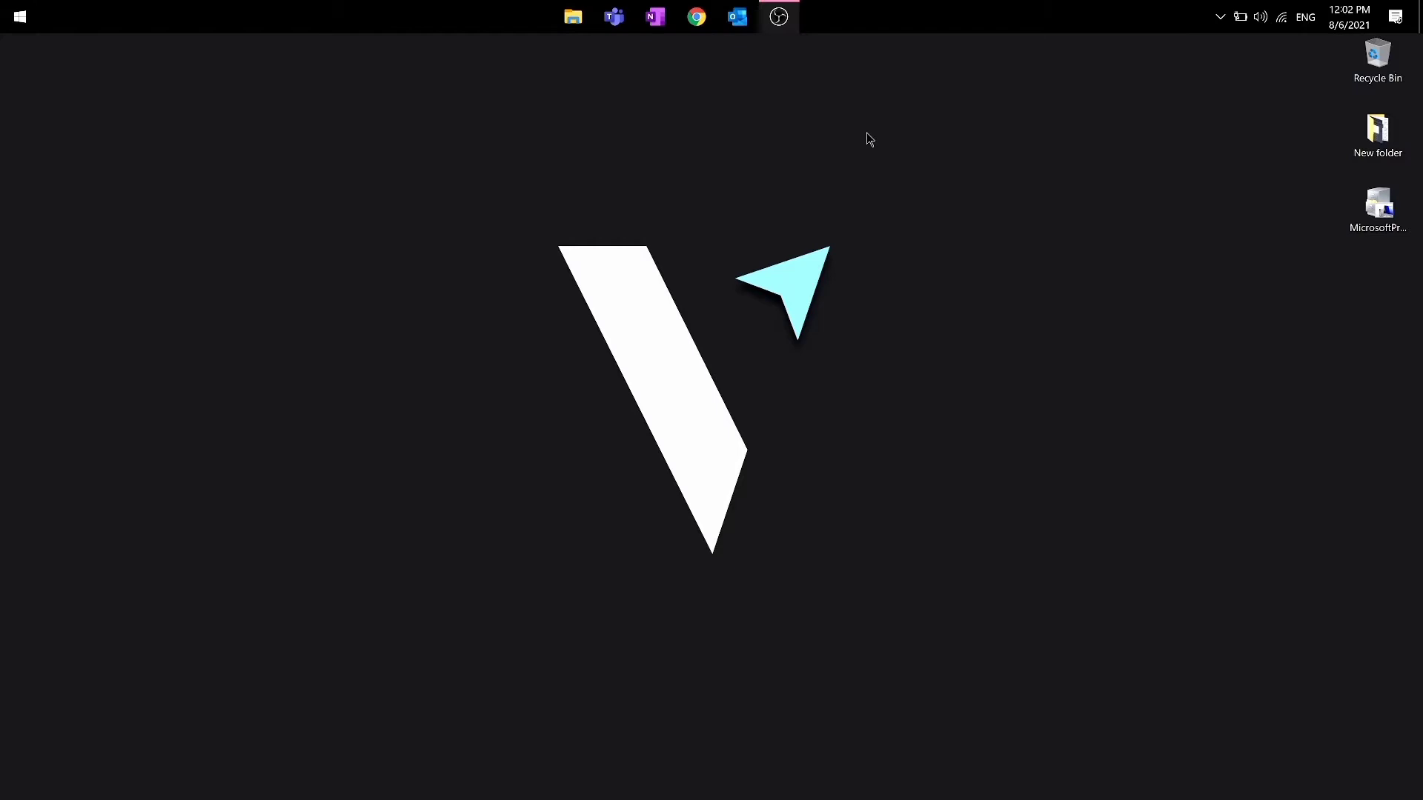
# Reach the Programs and Features list of installed programs from Control Panel.
pyautogui.press('super')
pyautogui.write('control')
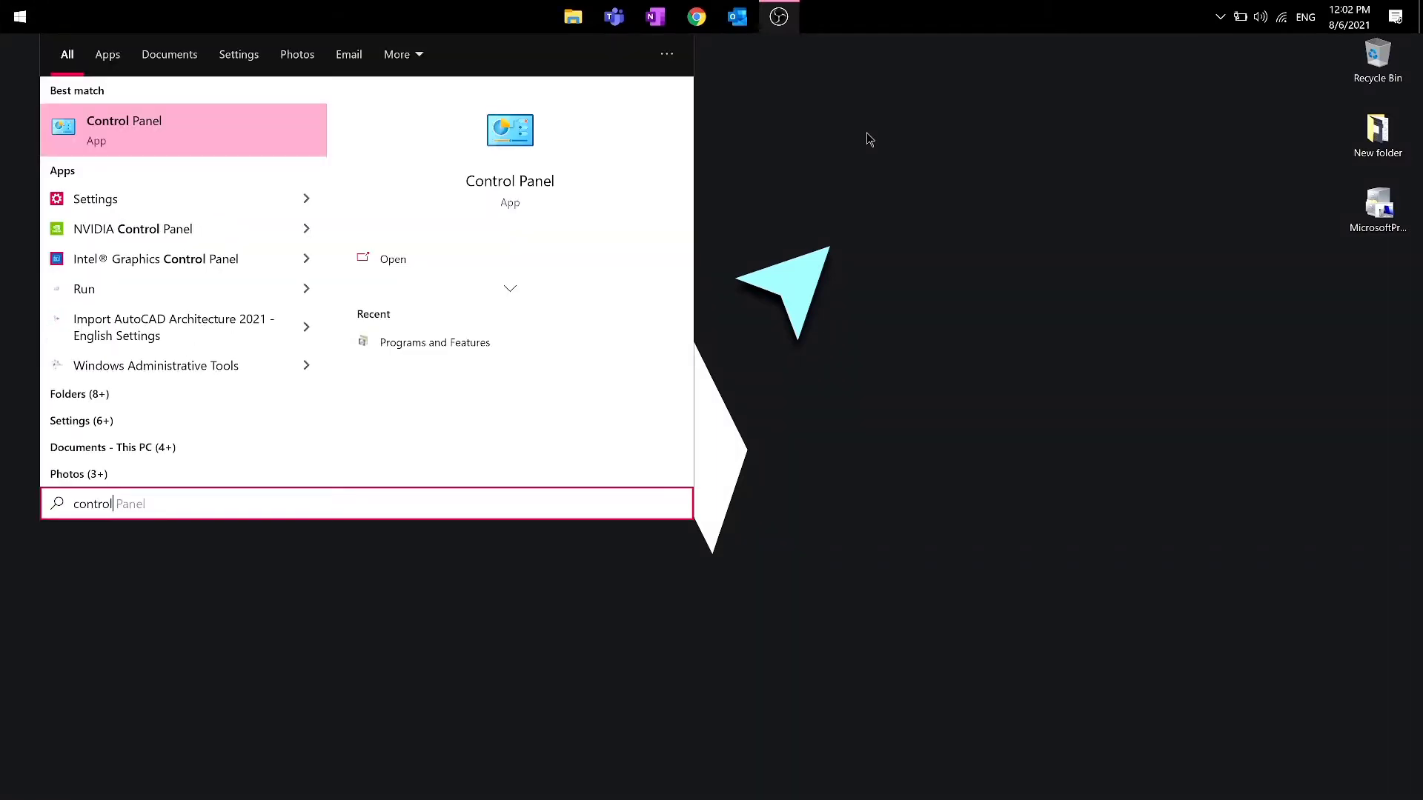
pyautogui.press('Return')
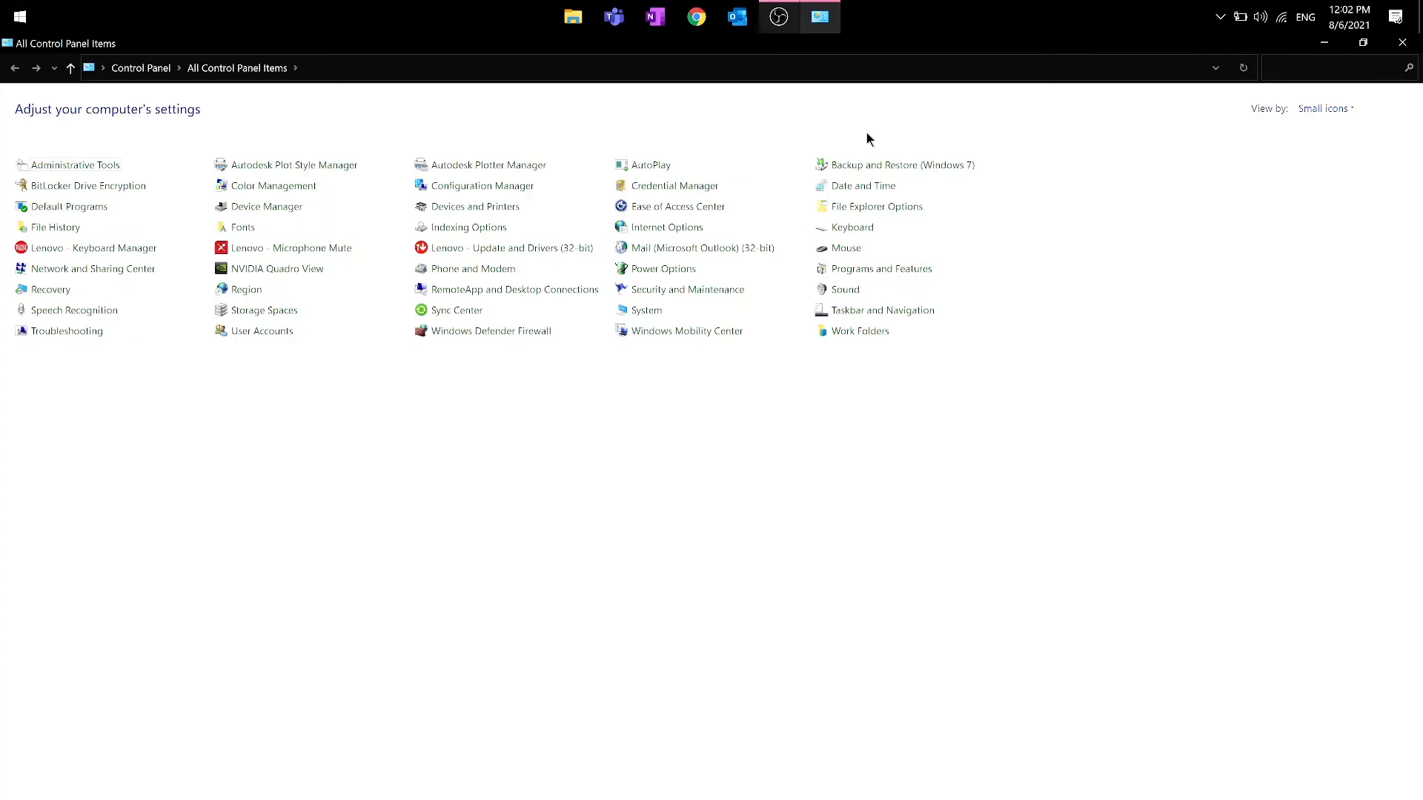
pyautogui.click(873, 269)
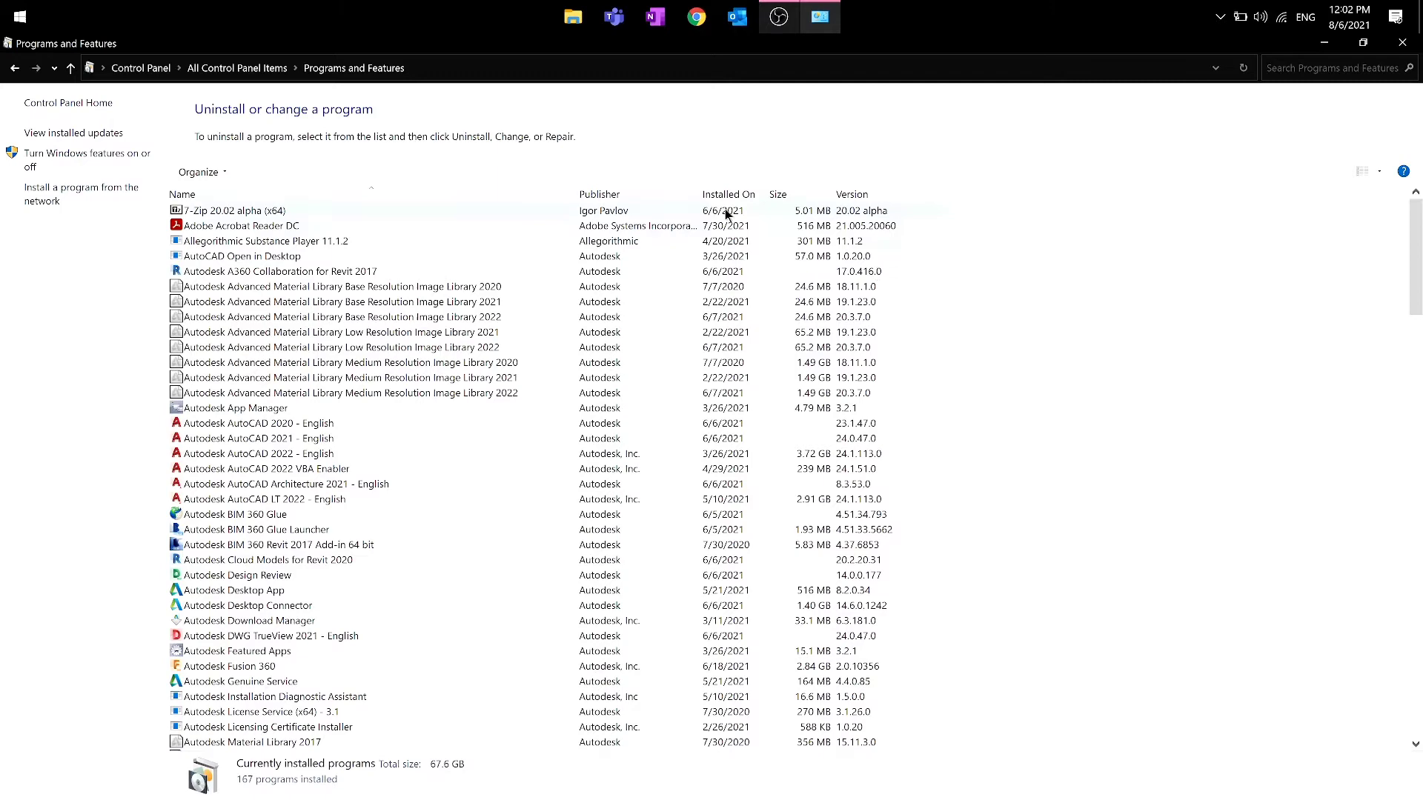
# Check AutoCAD 2020's uninstall options without removing it, then sort the list by name.
pyautogui.click(631, 194)
pyautogui.rightClick(370, 286)
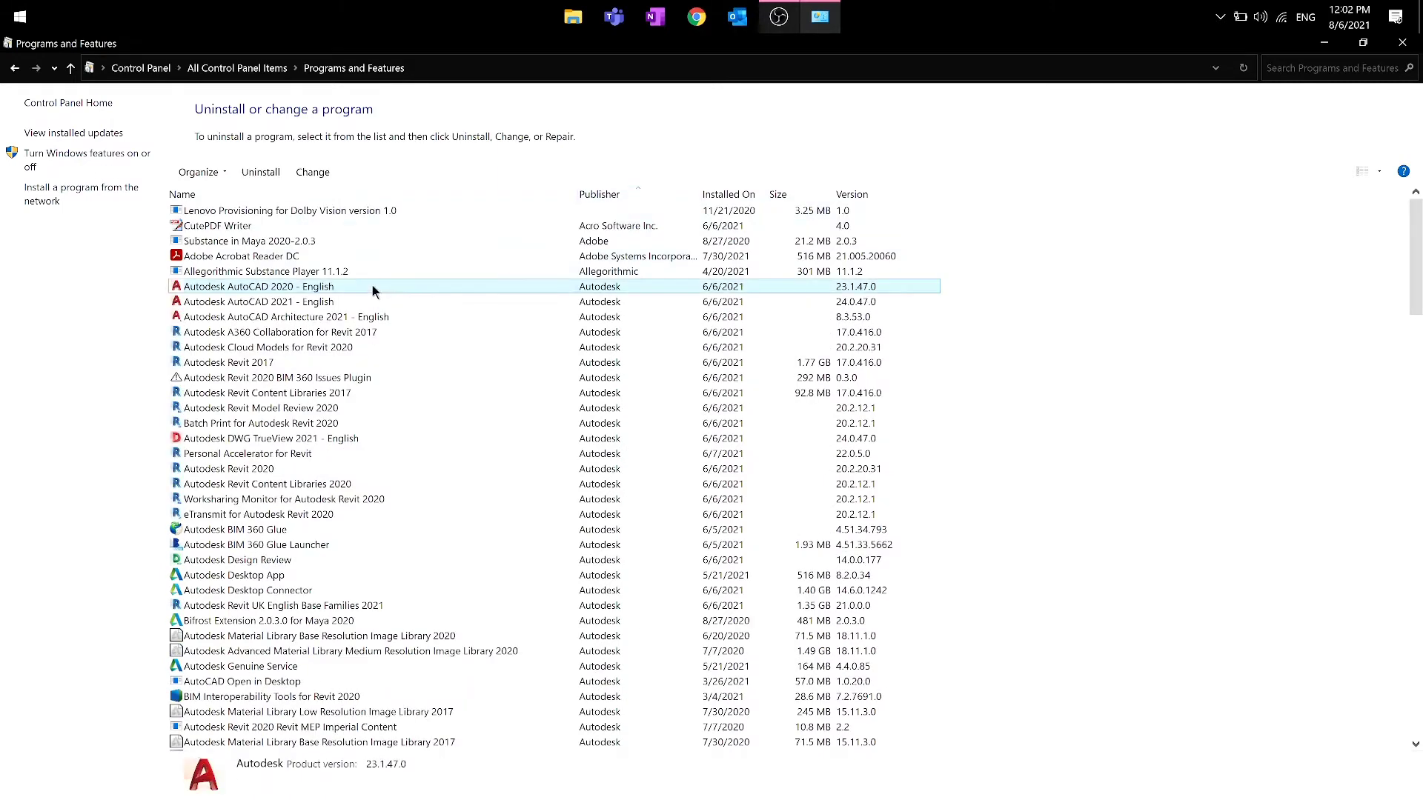
pyautogui.click(359, 405)
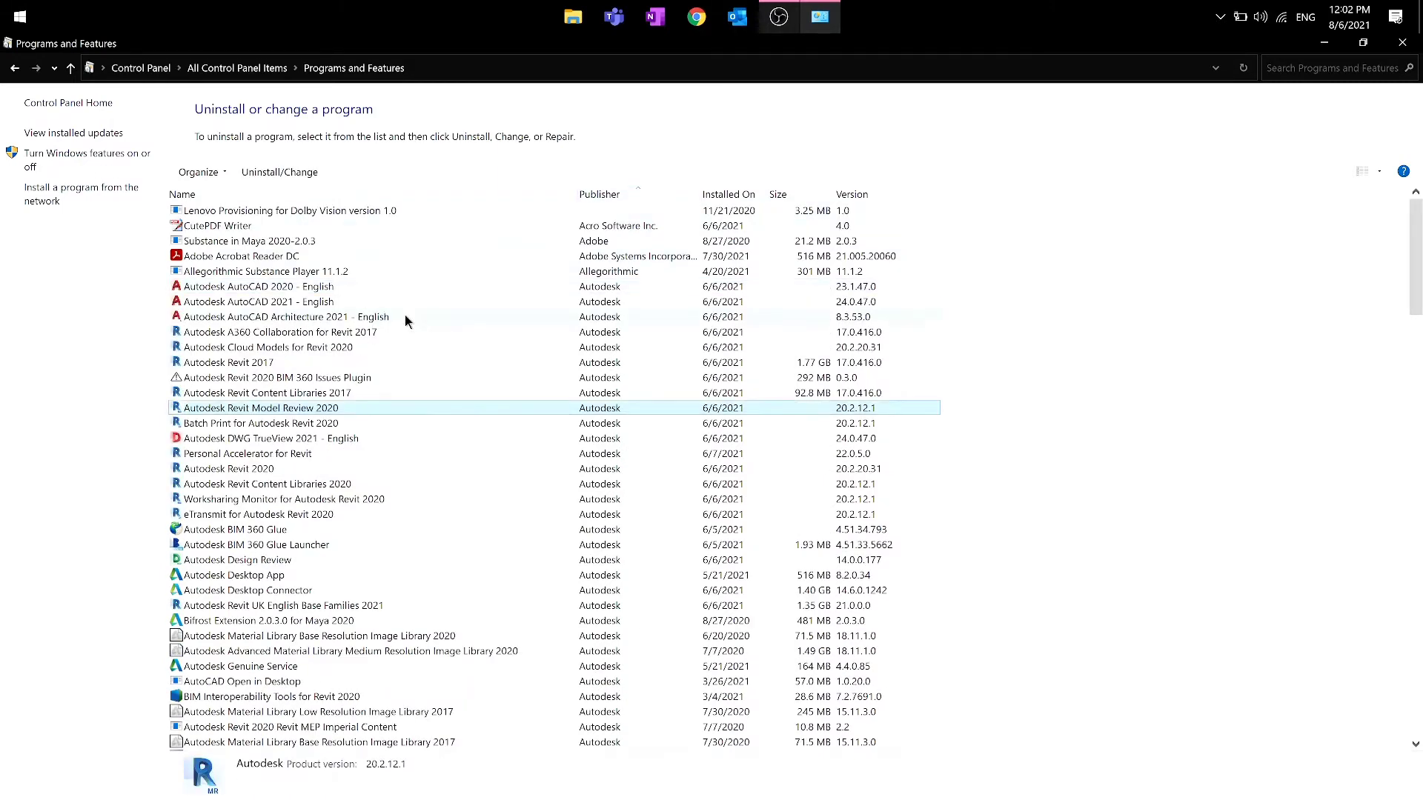
pyautogui.scroll(-6, 405, 317)
pyautogui.click(368, 196)
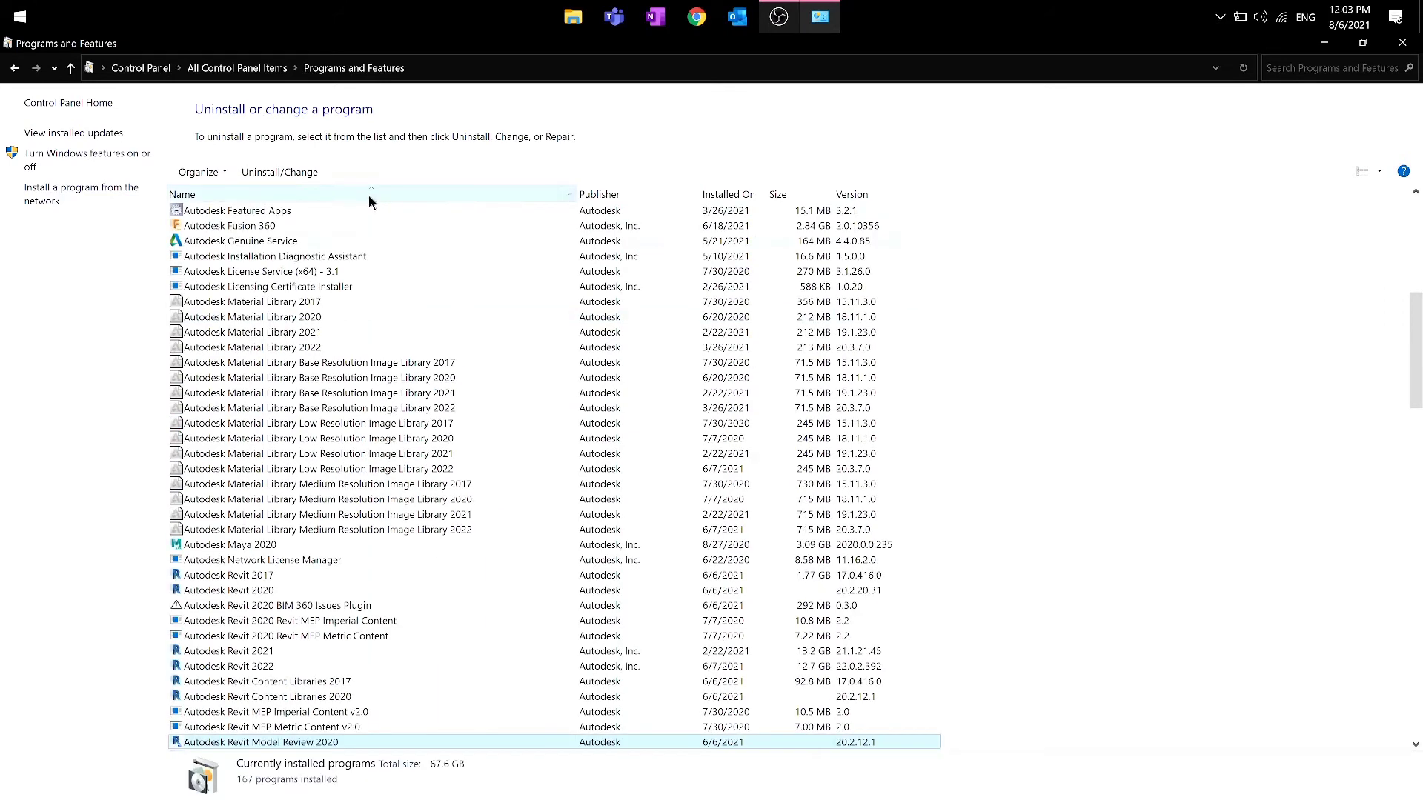
# Uninstall the Base and Medium Resolution material libraries and Autodesk Material Library 2020, confirming each.
pyautogui.click(392, 287)
pyautogui.rightClick(391, 288)
pyautogui.click(467, 318)
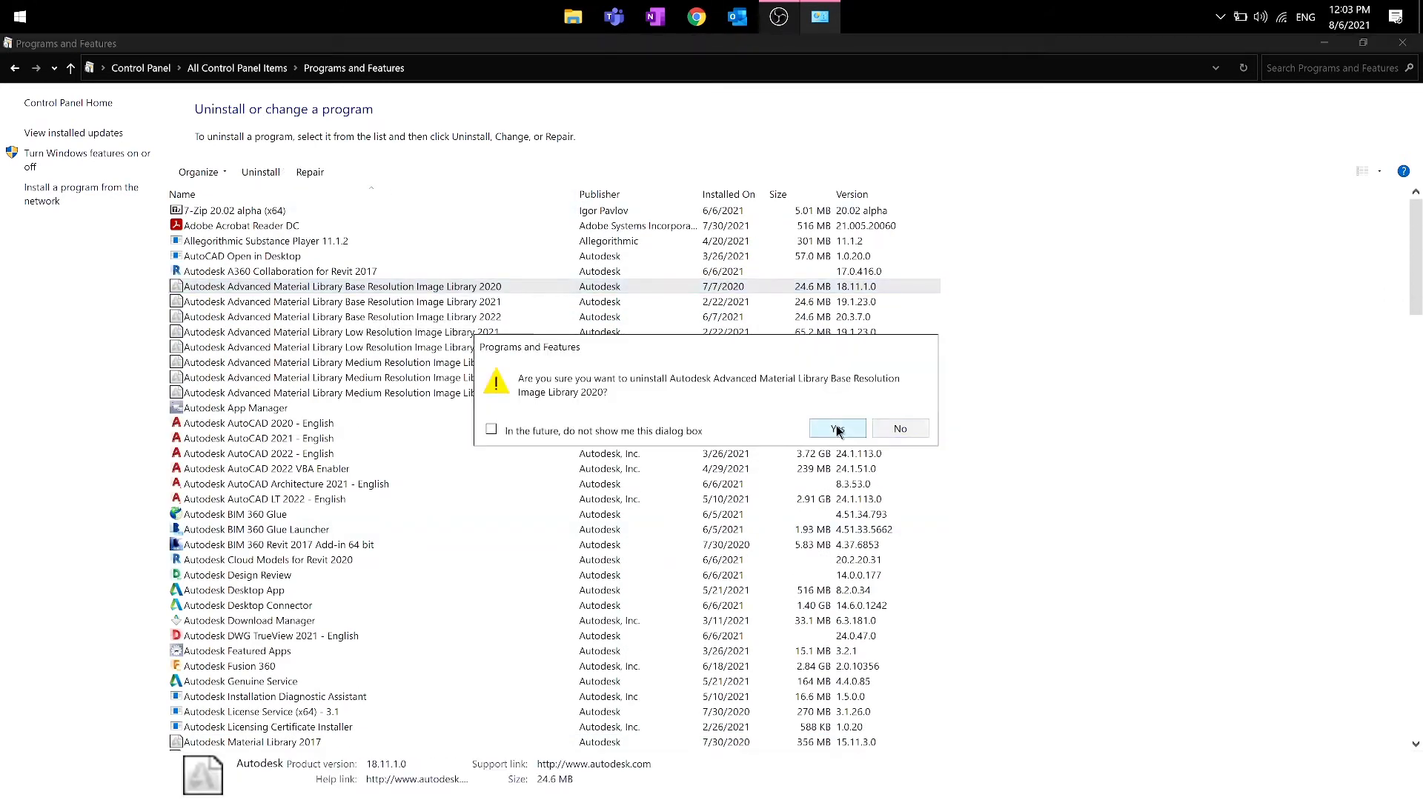
pyautogui.click(836, 427)
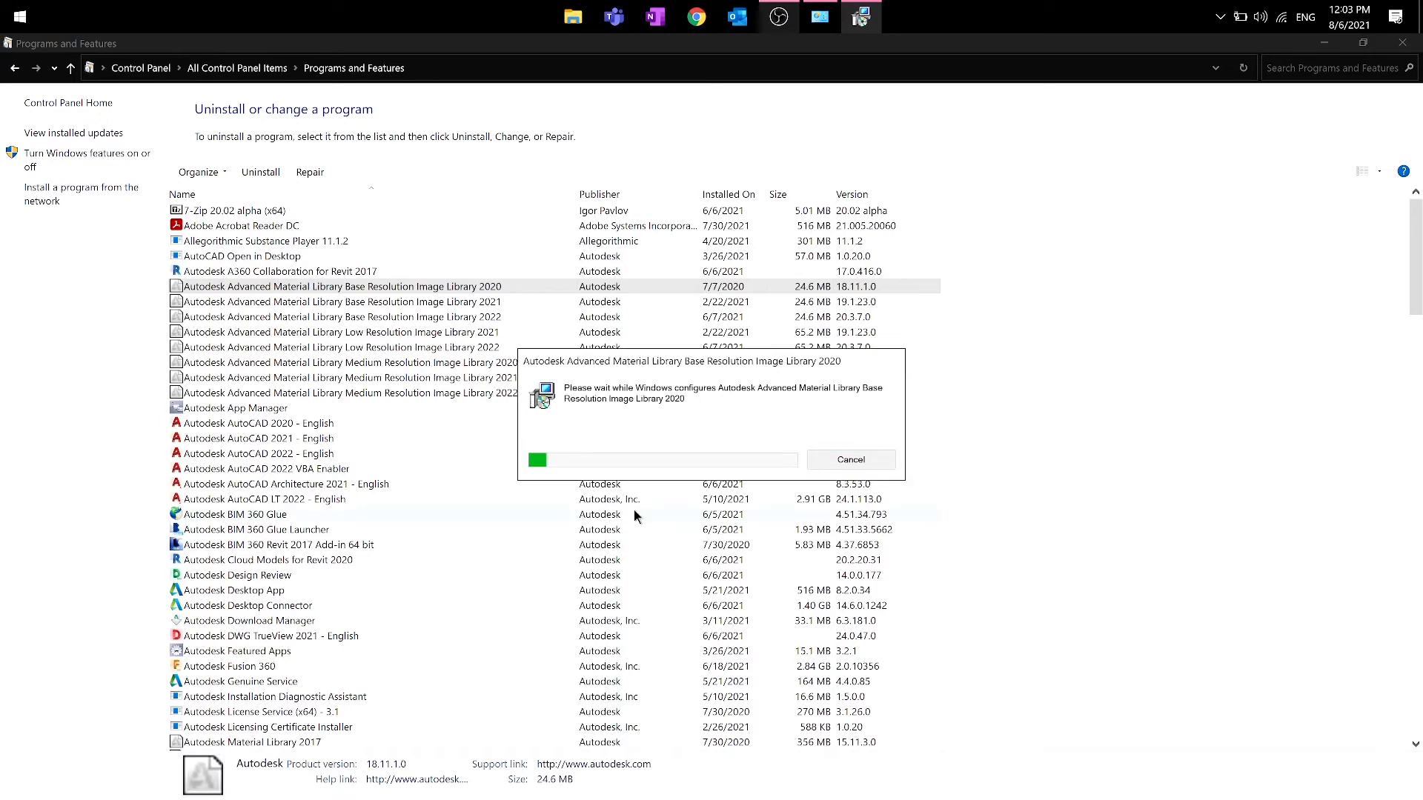
pyautogui.doubleClick(333, 347)
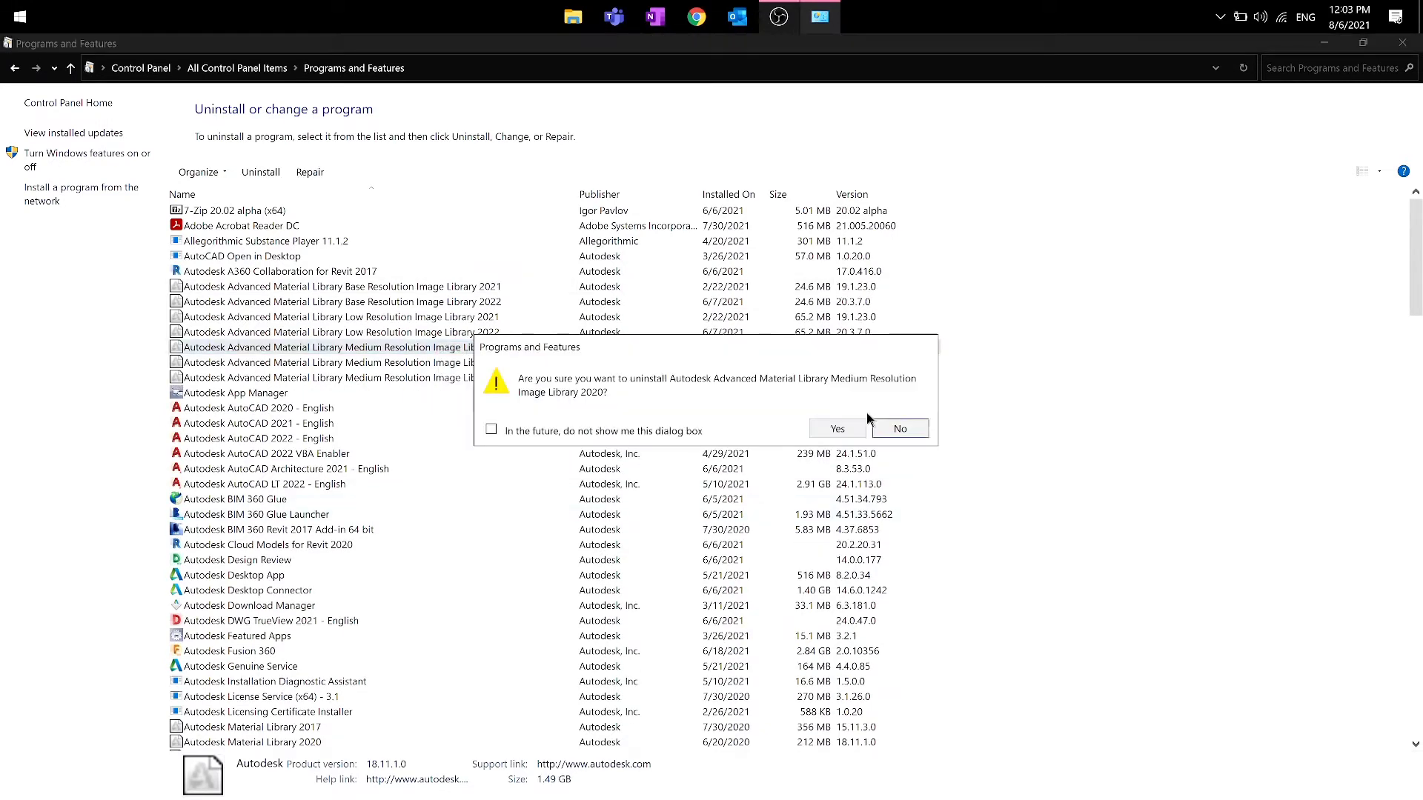
pyautogui.click(837, 428)
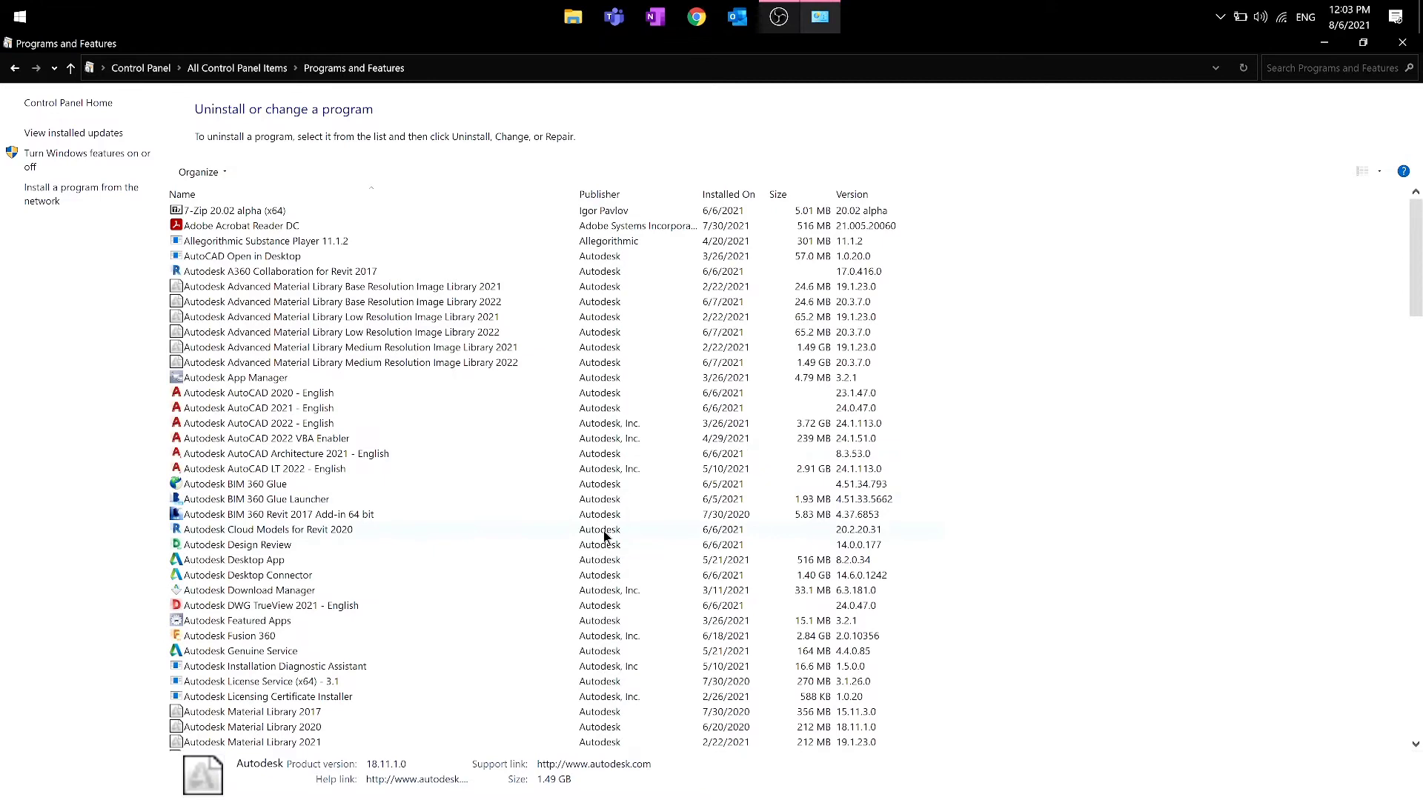
pyautogui.scroll(-3, 613, 528)
pyautogui.doubleClick(617, 590)
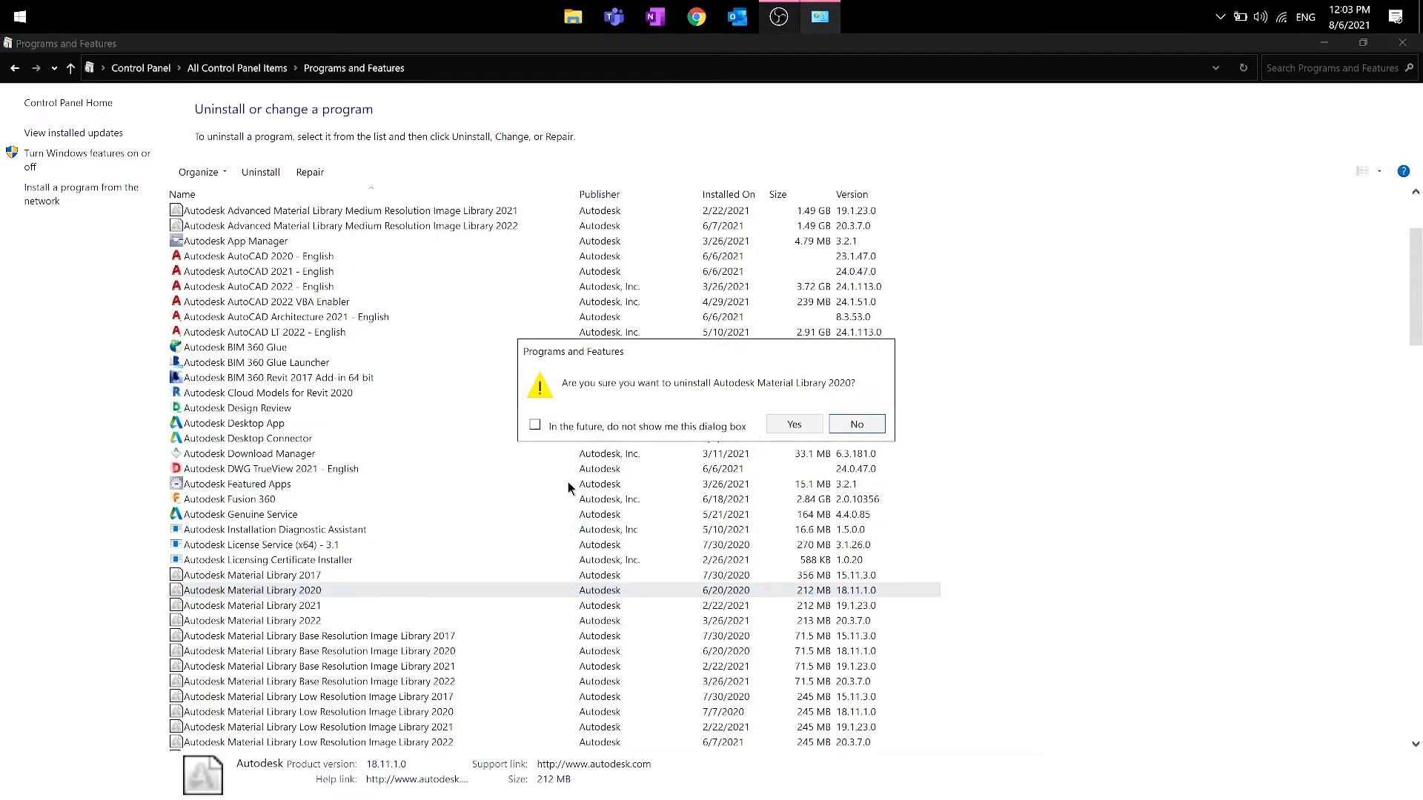
pyautogui.press('Return')
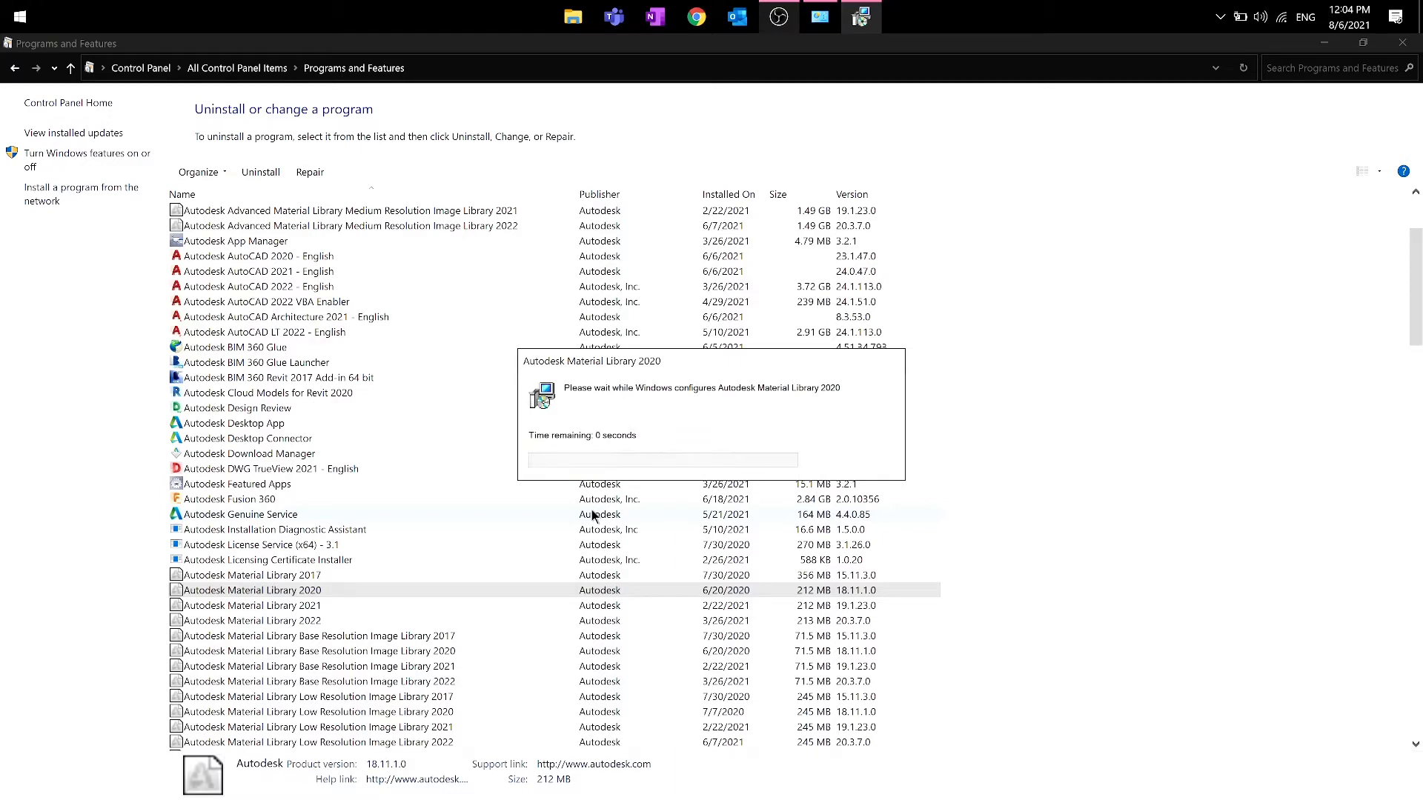
pyautogui.scroll(-2, 591, 511)
# Uninstall the Base, Low and Medium Resolution Image Library 2020 packages, confirming each.
pyautogui.doubleClick(499, 540)
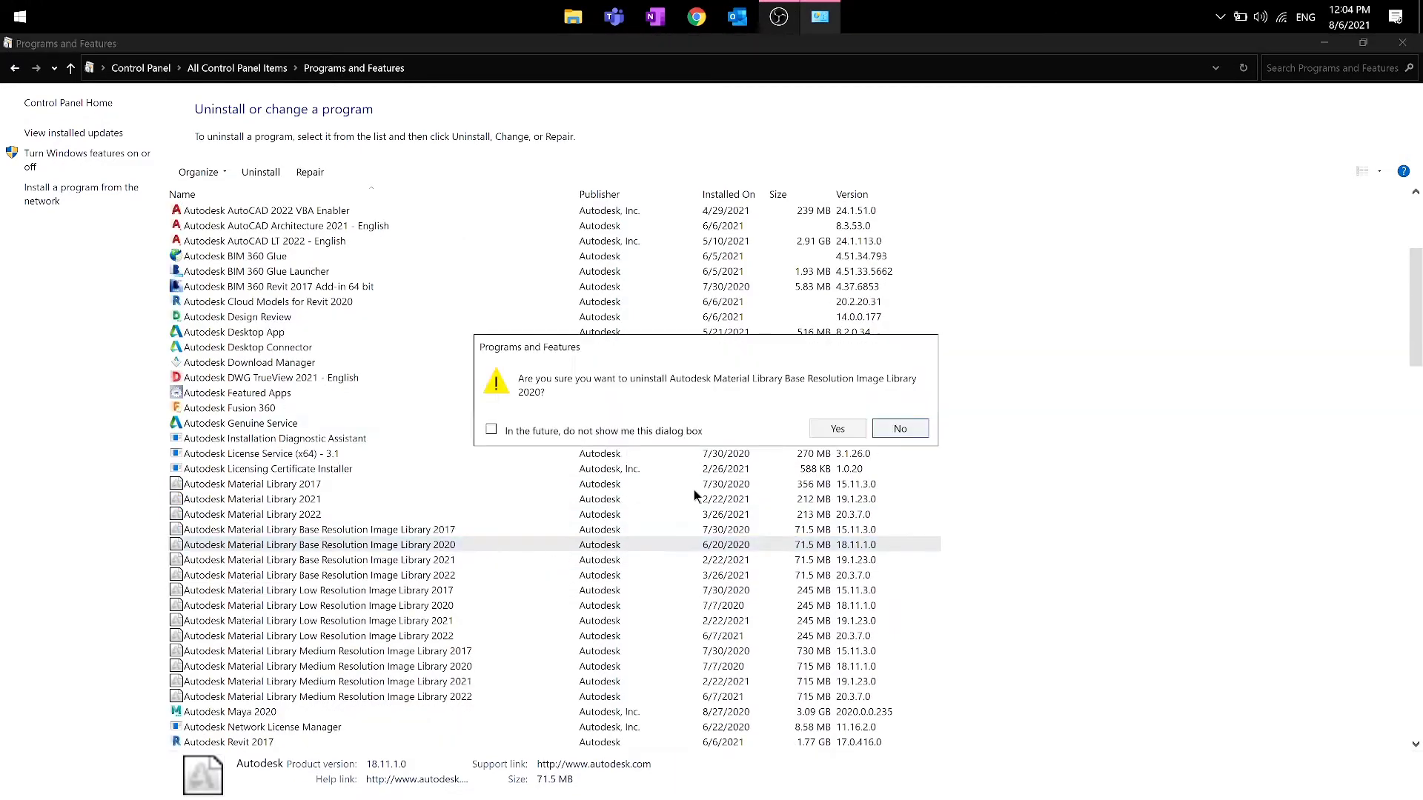
pyautogui.press('Return')
pyautogui.doubleClick(594, 587)
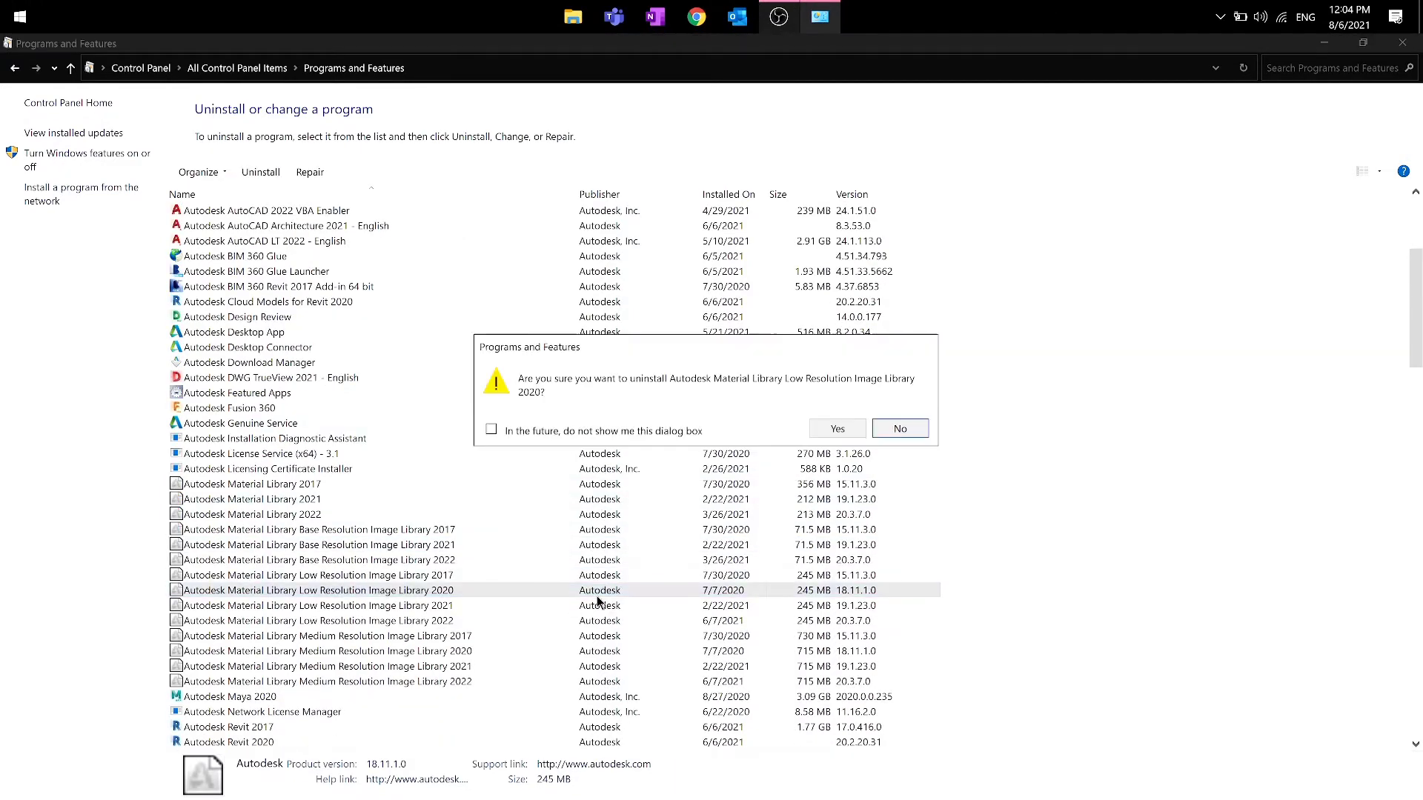
pyautogui.press('Return')
pyautogui.doubleClick(538, 635)
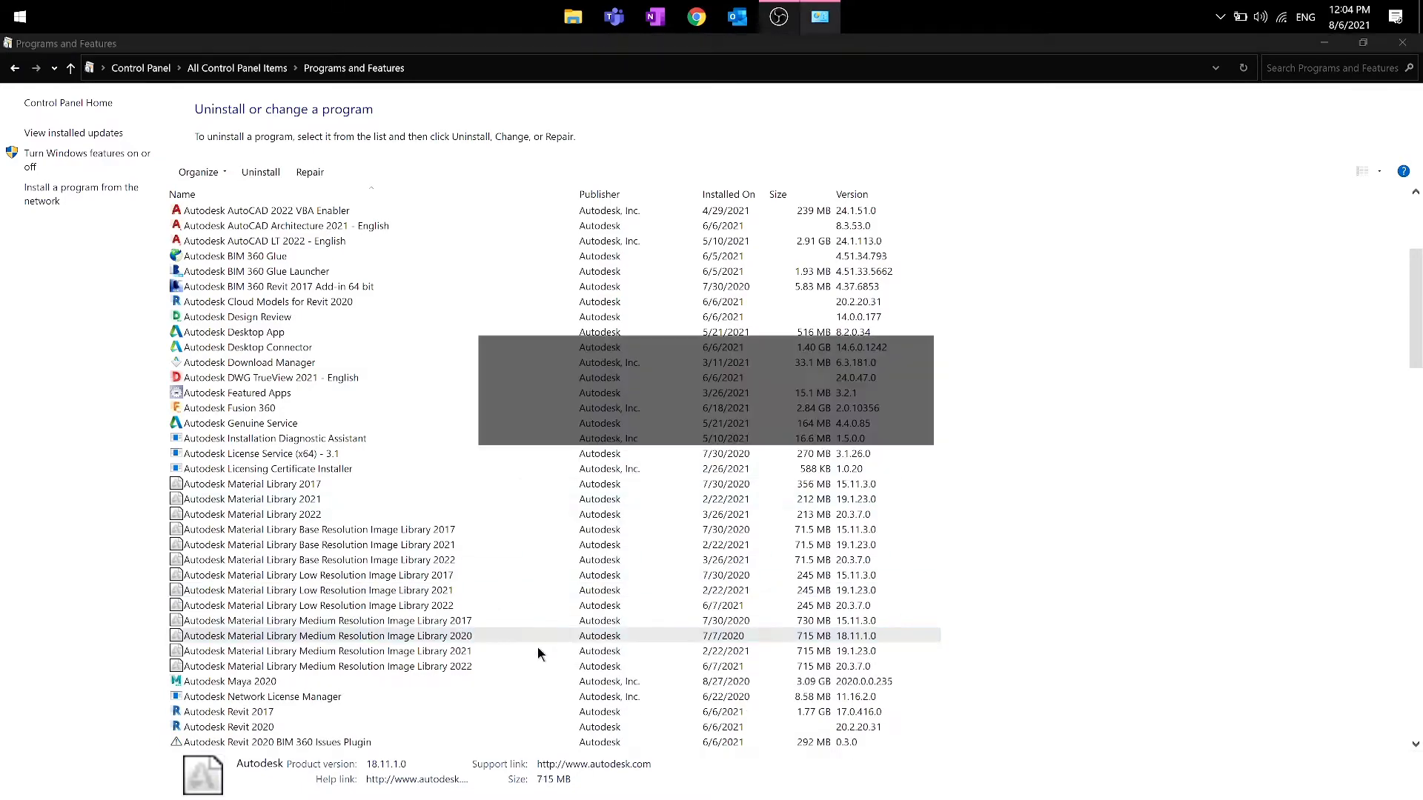
pyautogui.press('Return')
pyautogui.scroll(-3, 515, 609)
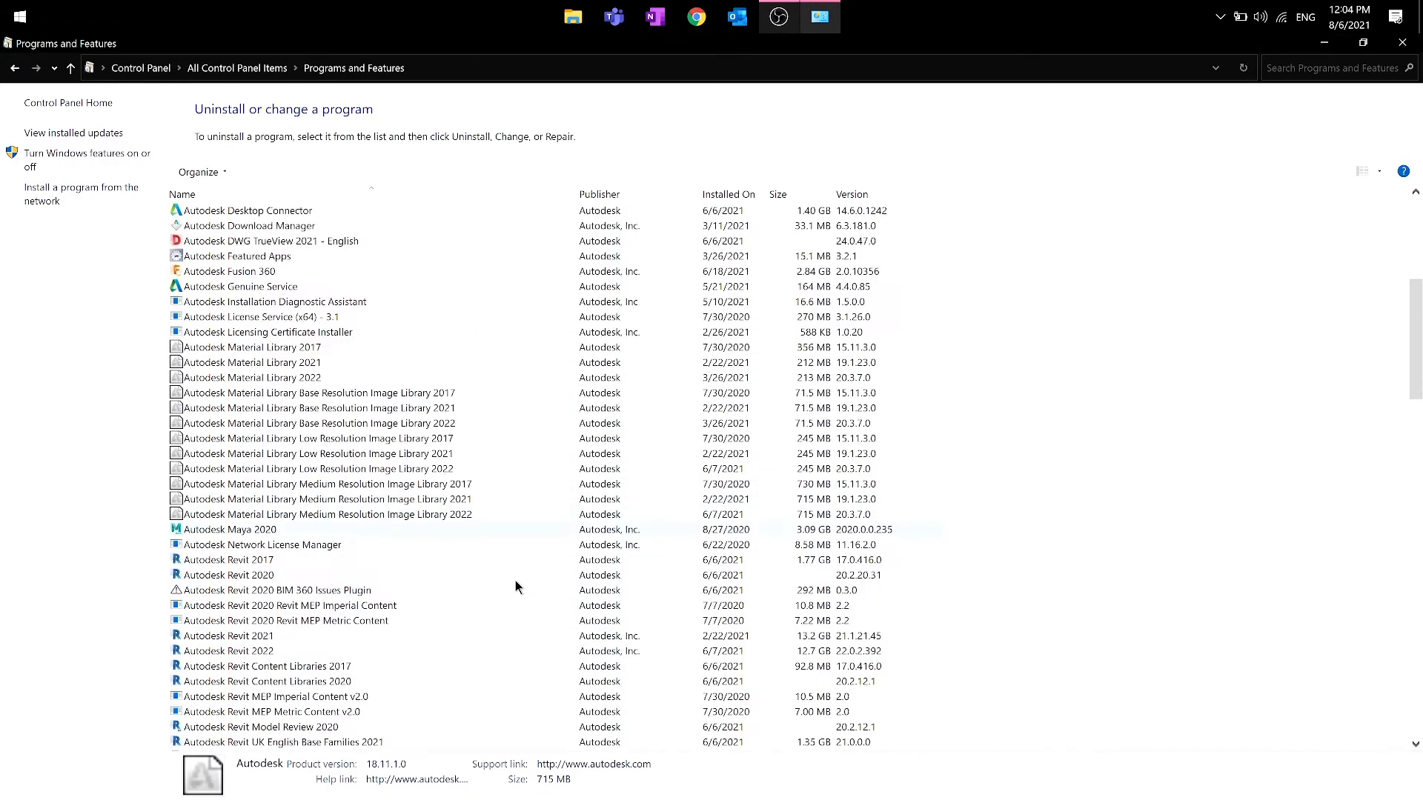
pyautogui.scroll(-5, 515, 581)
pyautogui.scroll(-5, 516, 580)
pyautogui.scroll(-5, 515, 580)
pyautogui.scroll(-5, 515, 581)
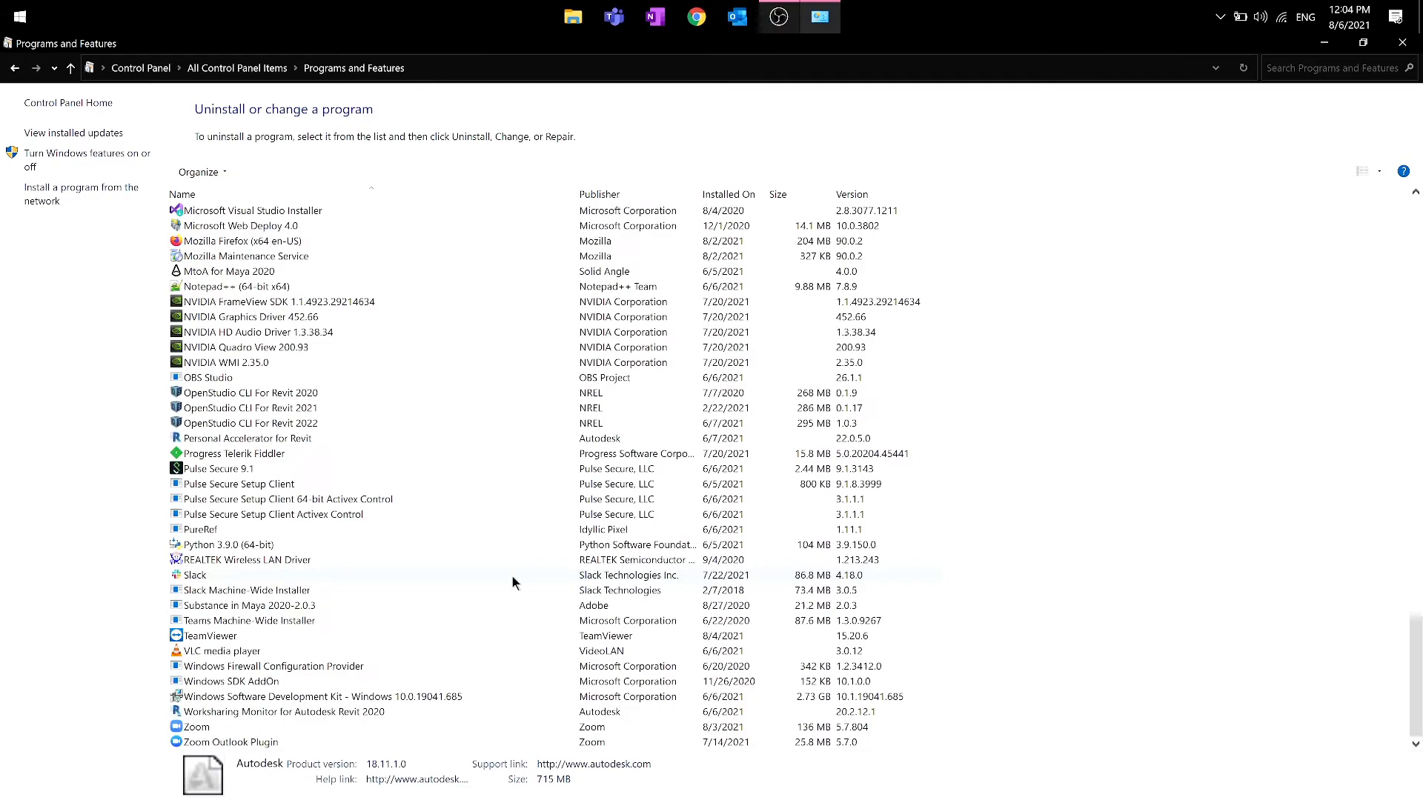
pyautogui.scroll(8, 512, 576)
pyautogui.scroll(5, 491, 548)
pyautogui.scroll(5, 478, 503)
pyautogui.scroll(3, 500, 424)
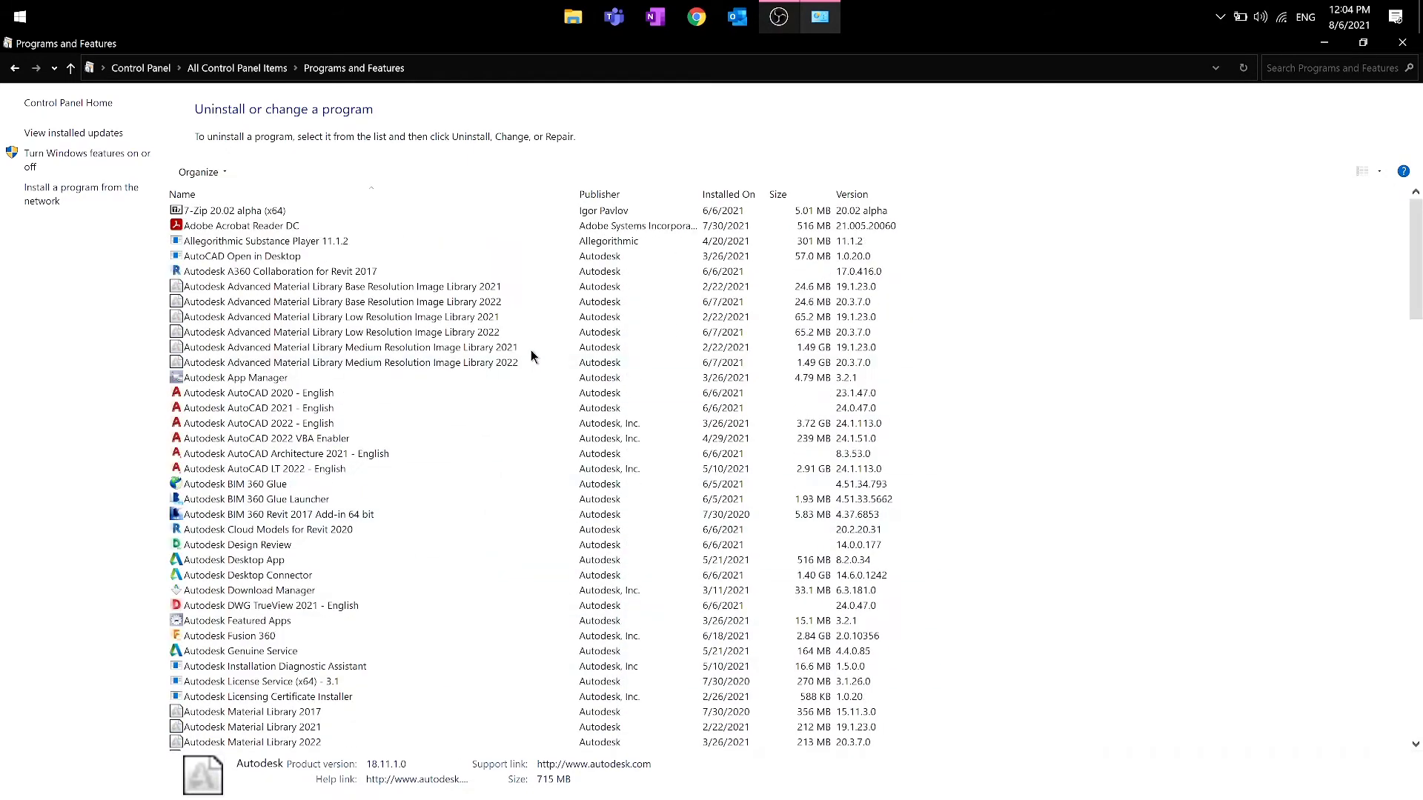
# Run the Autodesk AutoCAD 2020 - English uninstaller to completion and finish it.
pyautogui.doubleClick(403, 393)
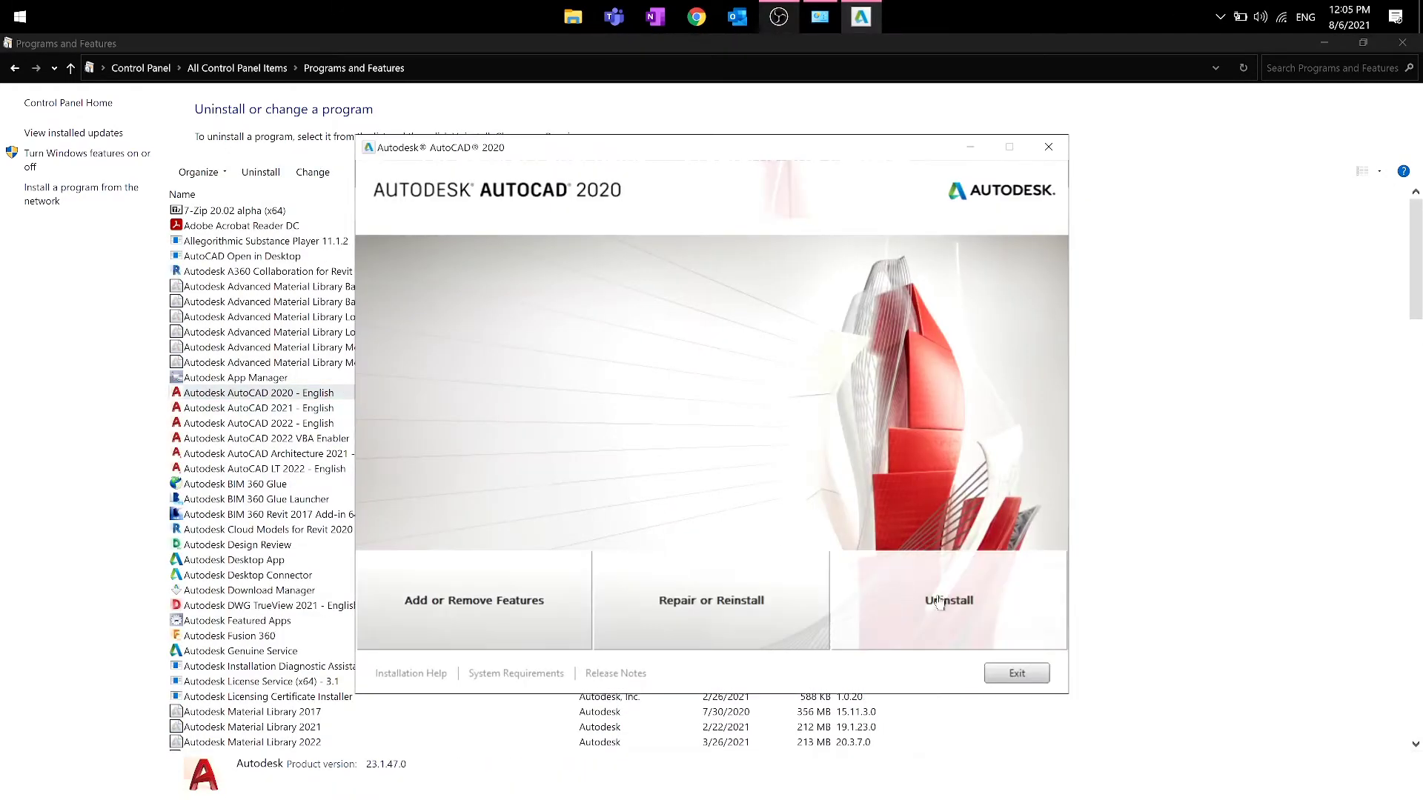
pyautogui.click(949, 601)
pyautogui.click(932, 676)
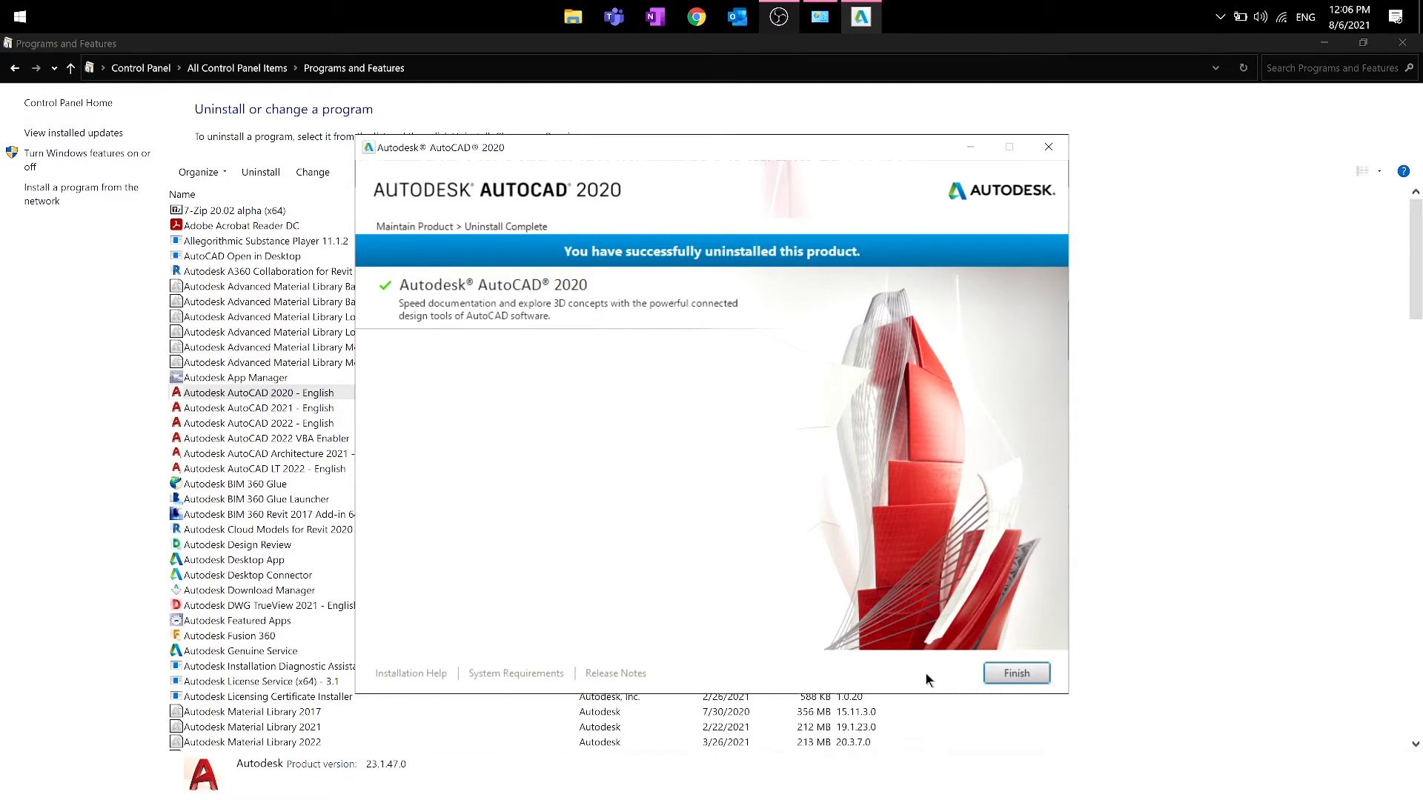
pyautogui.click(1015, 675)
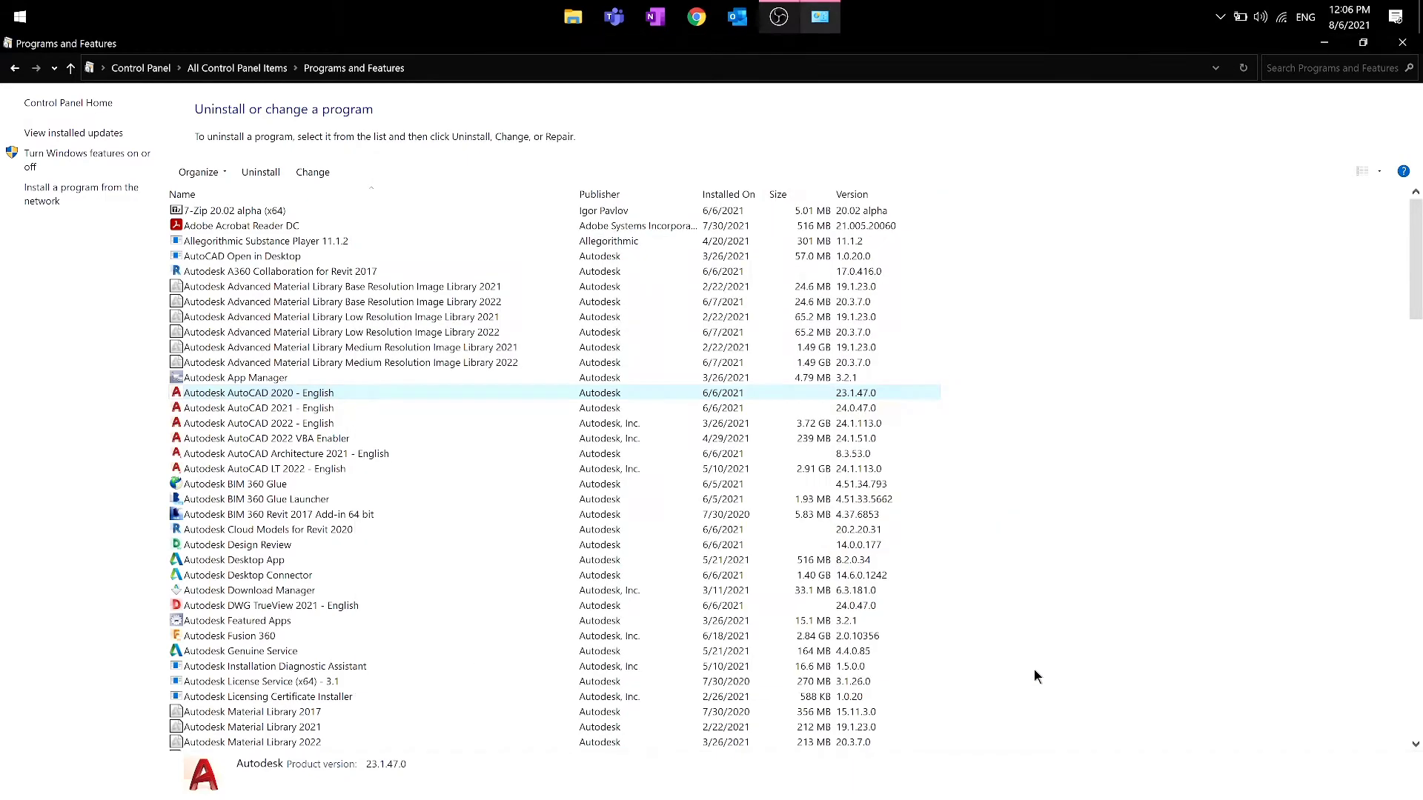
# Close the Programs and Features window, leaving the desktop.
pyautogui.rightClick(1206, 389)
pyautogui.click(507, 233)
pyautogui.scroll(-5, 456, 645)
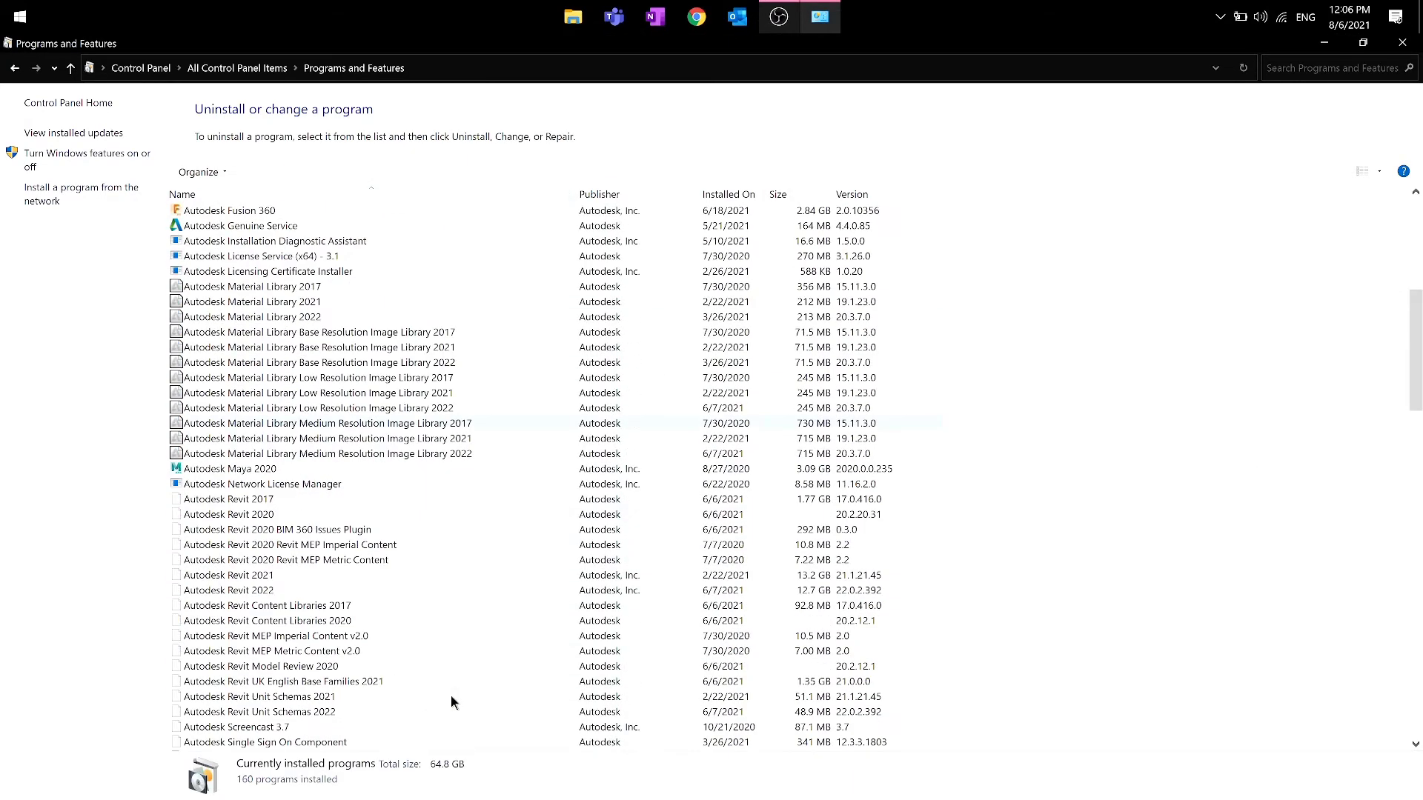
pyautogui.click(1324, 42)
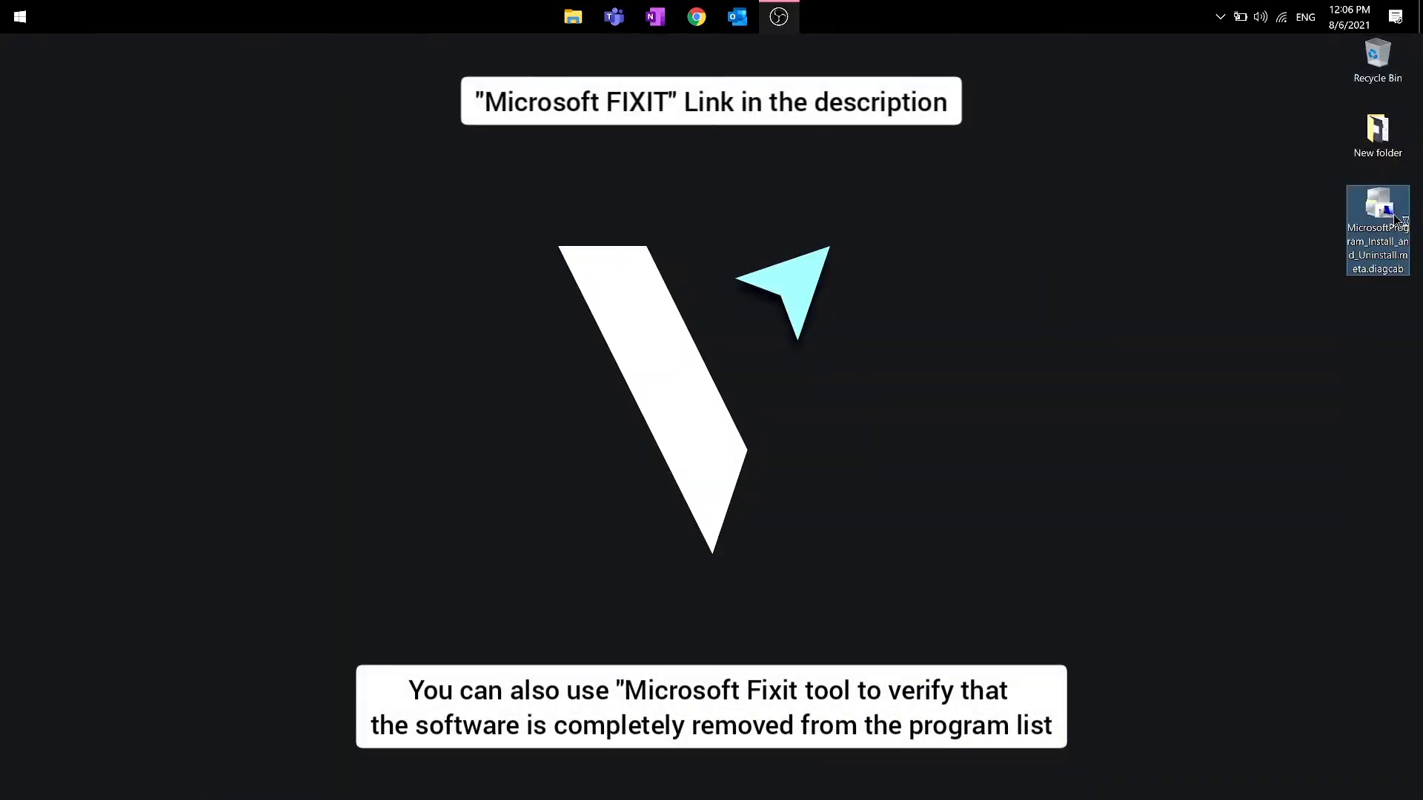
# Launch Microsoft's install/uninstall troubleshooter and have it detect uninstalling problems.
pyautogui.doubleClick(1377, 209)
pyautogui.click(845, 579)
pyautogui.click(805, 437)
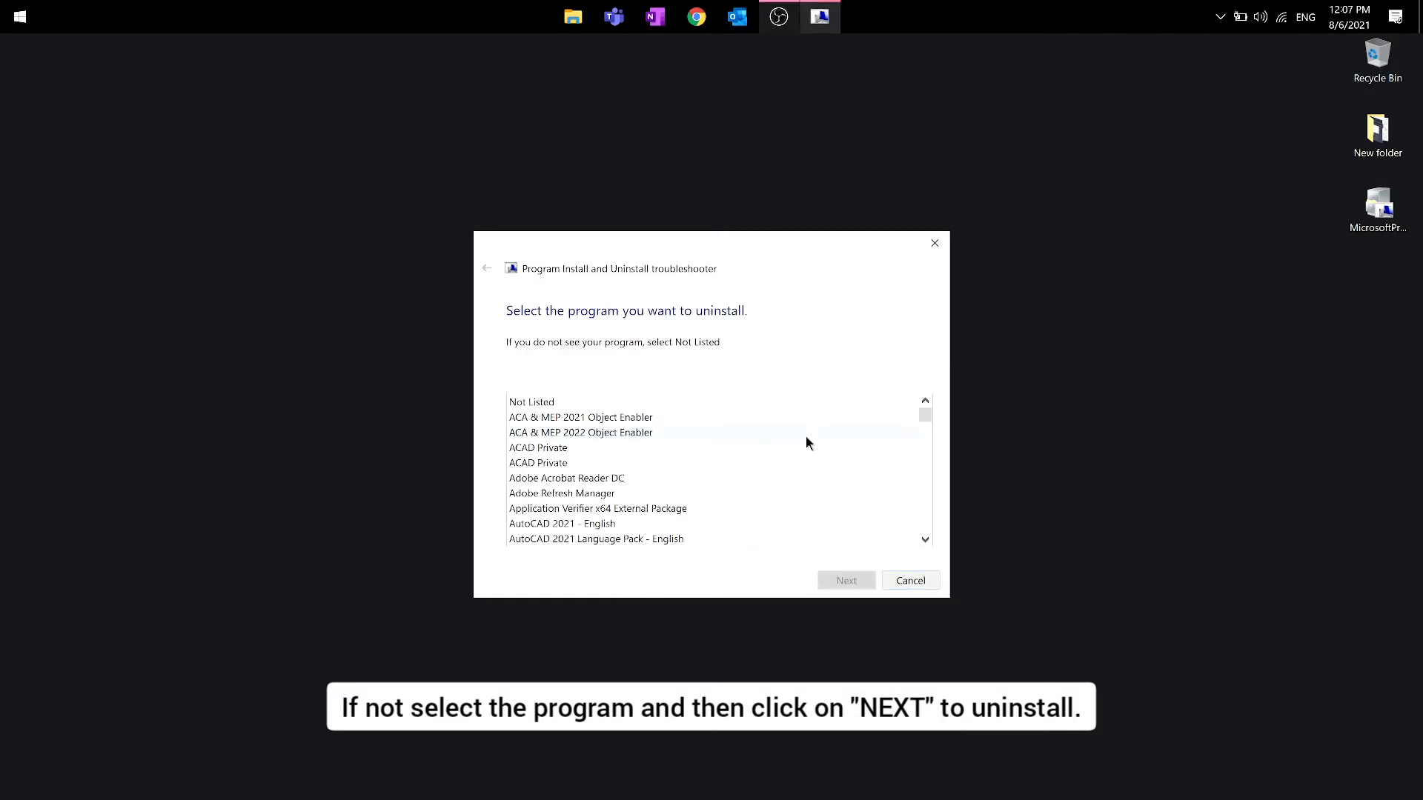
pyautogui.scroll(-3, 766, 437)
pyautogui.scroll(-3, 755, 445)
pyautogui.scroll(-3, 748, 471)
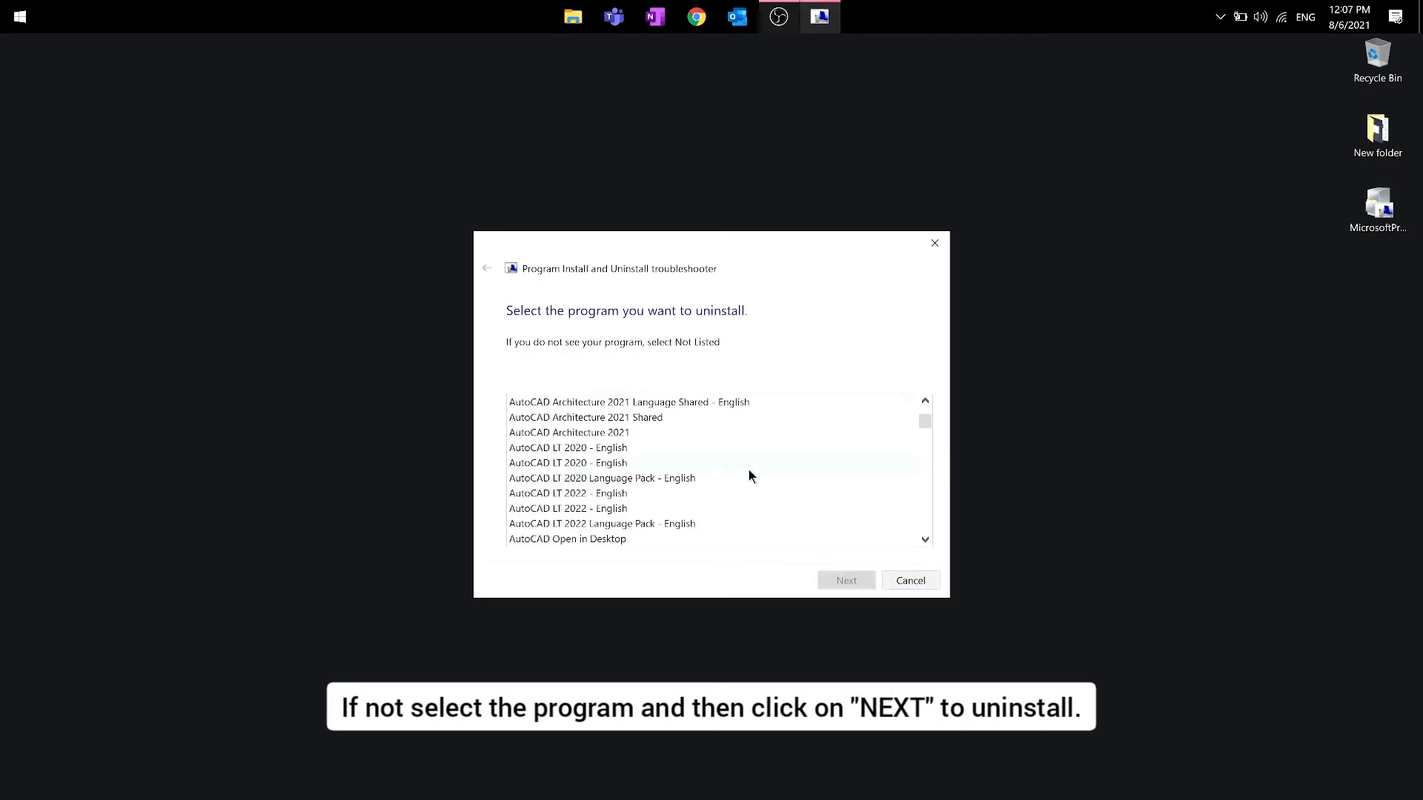
pyautogui.scroll(-3, 748, 471)
pyautogui.scroll(-3, 748, 470)
pyautogui.scroll(-2, 749, 470)
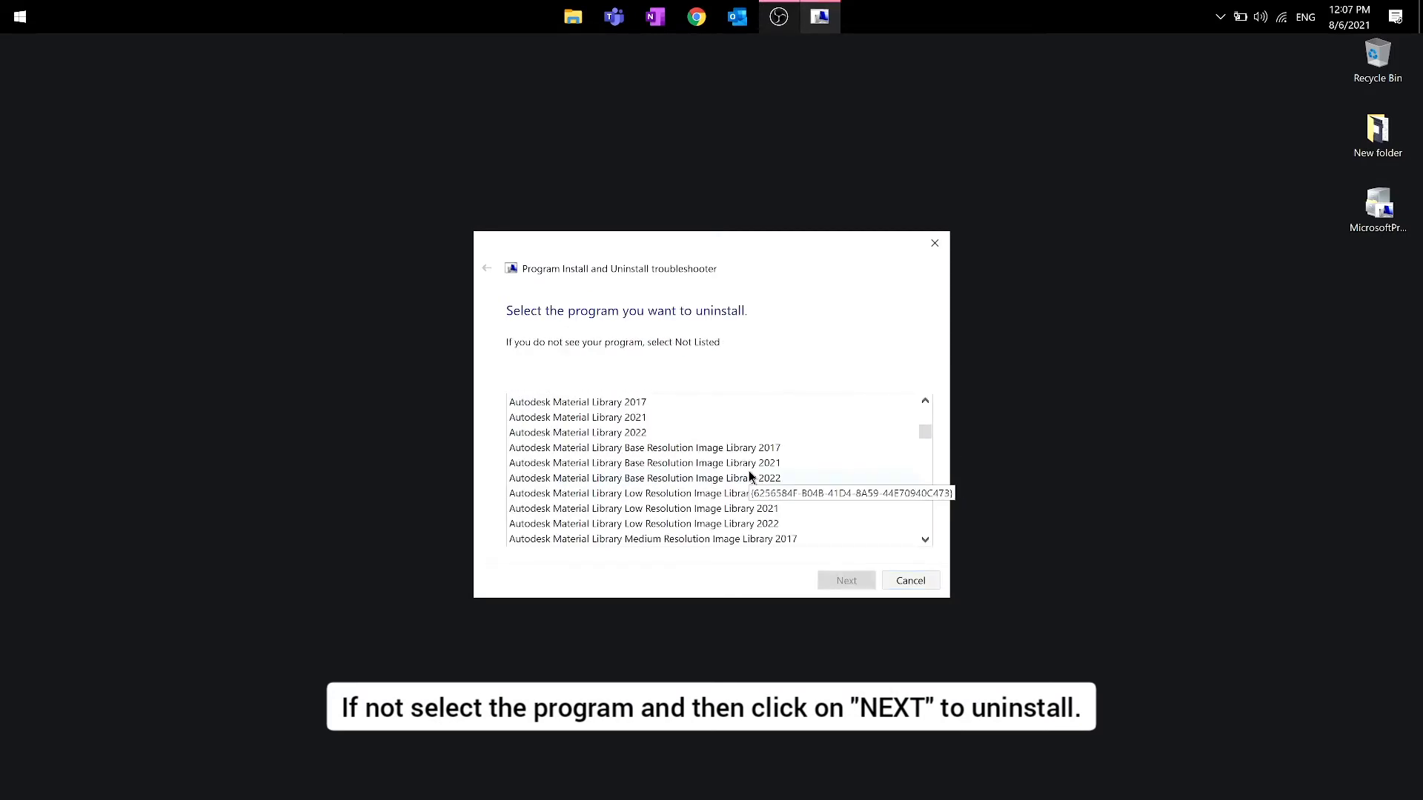
pyautogui.scroll(-3, 748, 470)
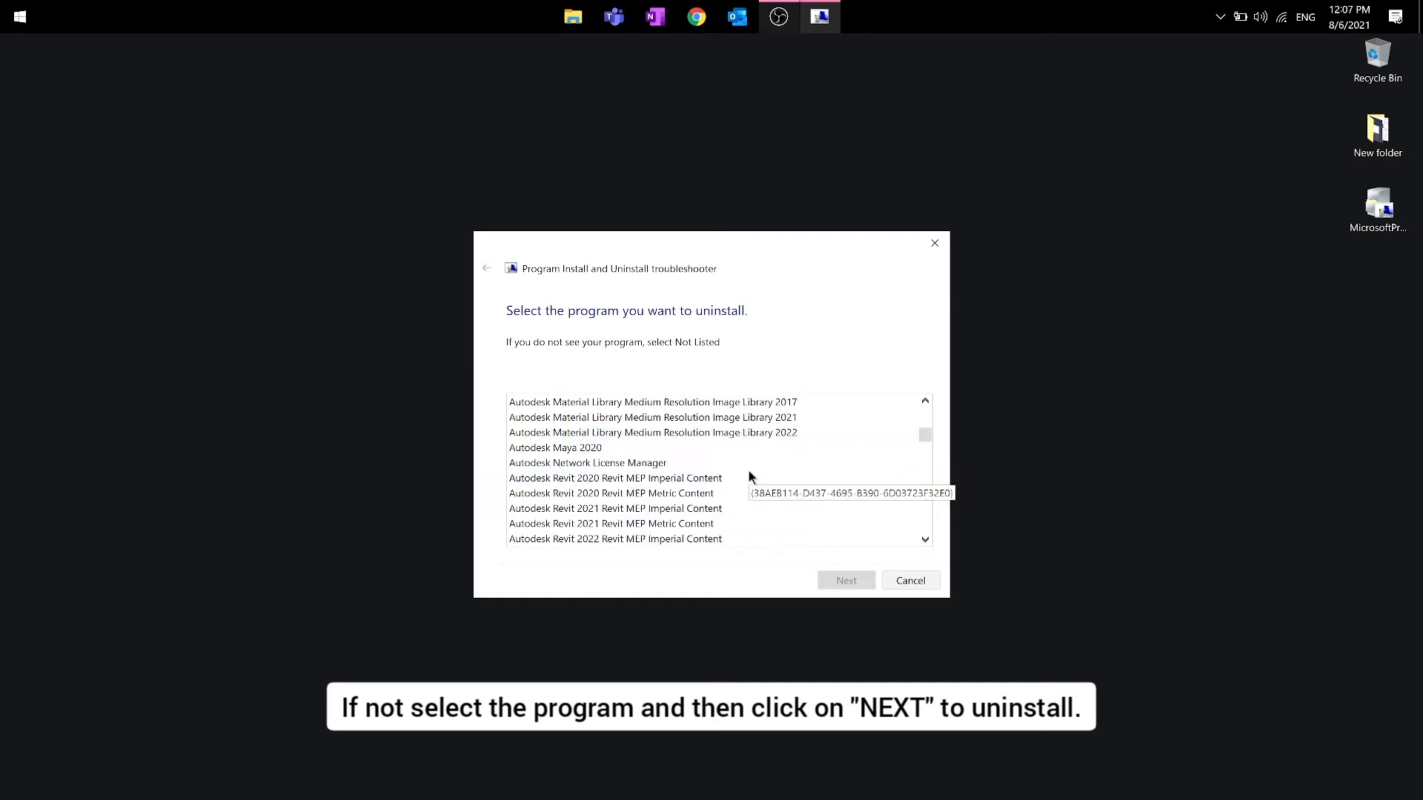
pyautogui.scroll(-3, 749, 471)
pyautogui.scroll(-3, 748, 471)
pyautogui.scroll(-2, 748, 470)
pyautogui.scroll(-3, 748, 470)
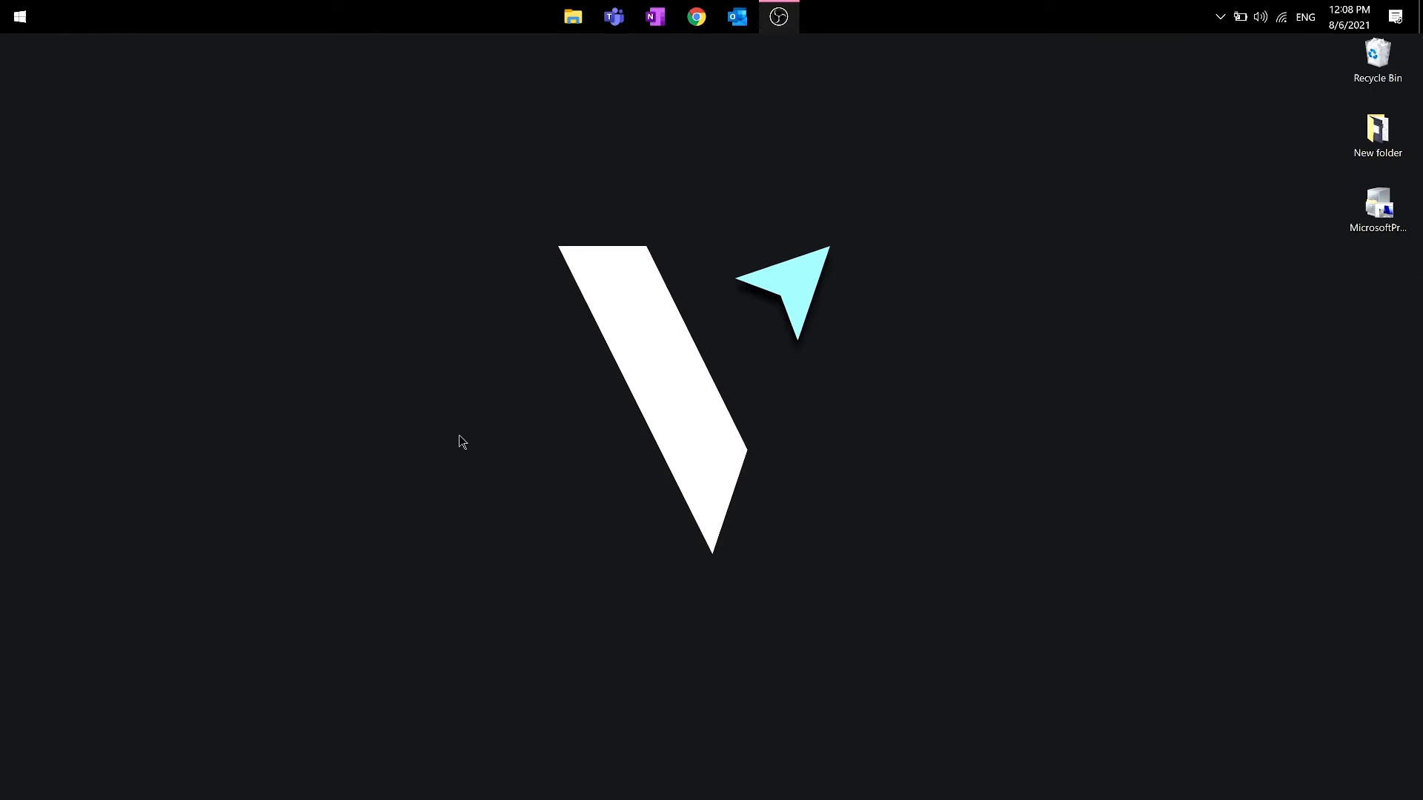
# Browse in File Explorer to C:\Program Files\Autodesk.
pyautogui.click(571, 17)
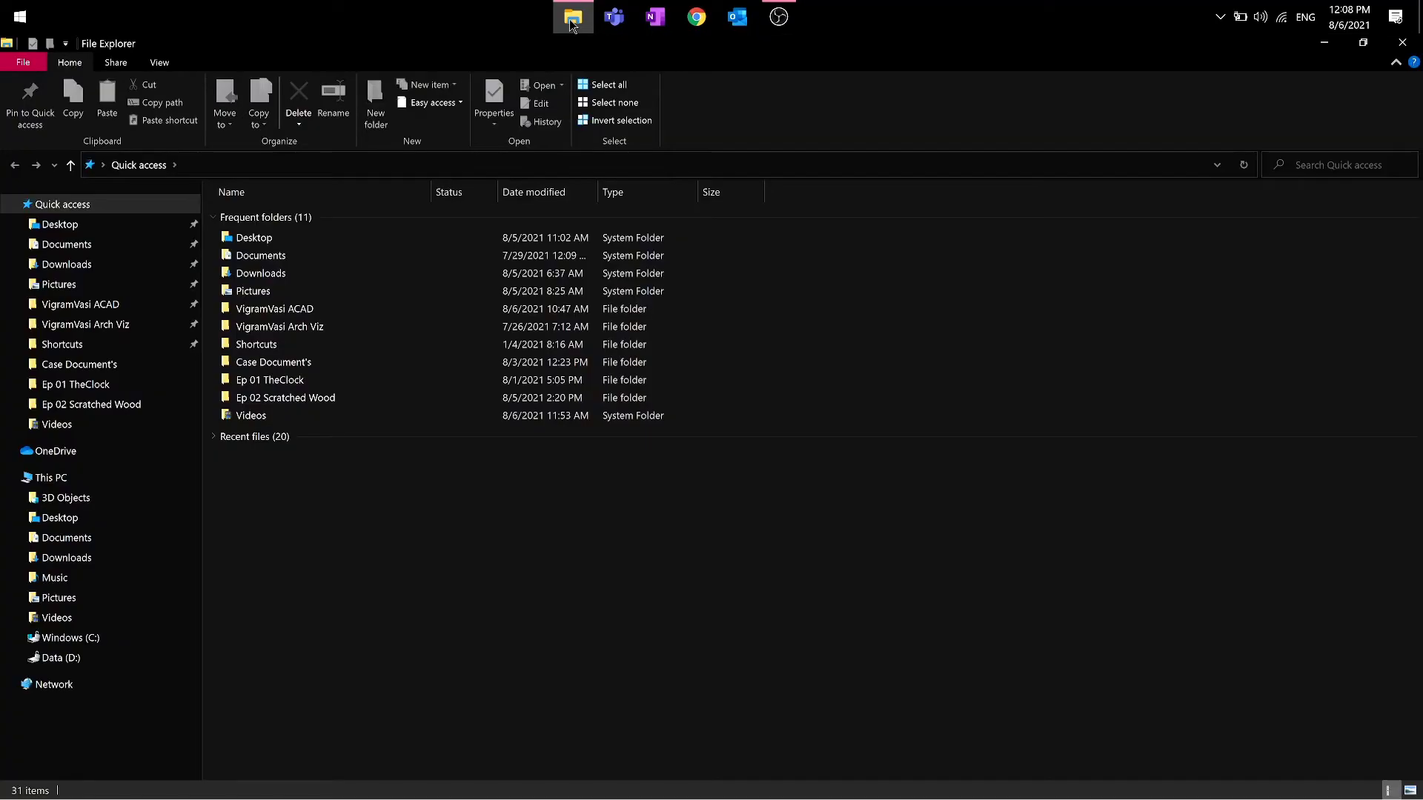
pyautogui.click(51, 478)
pyautogui.doubleClick(289, 340)
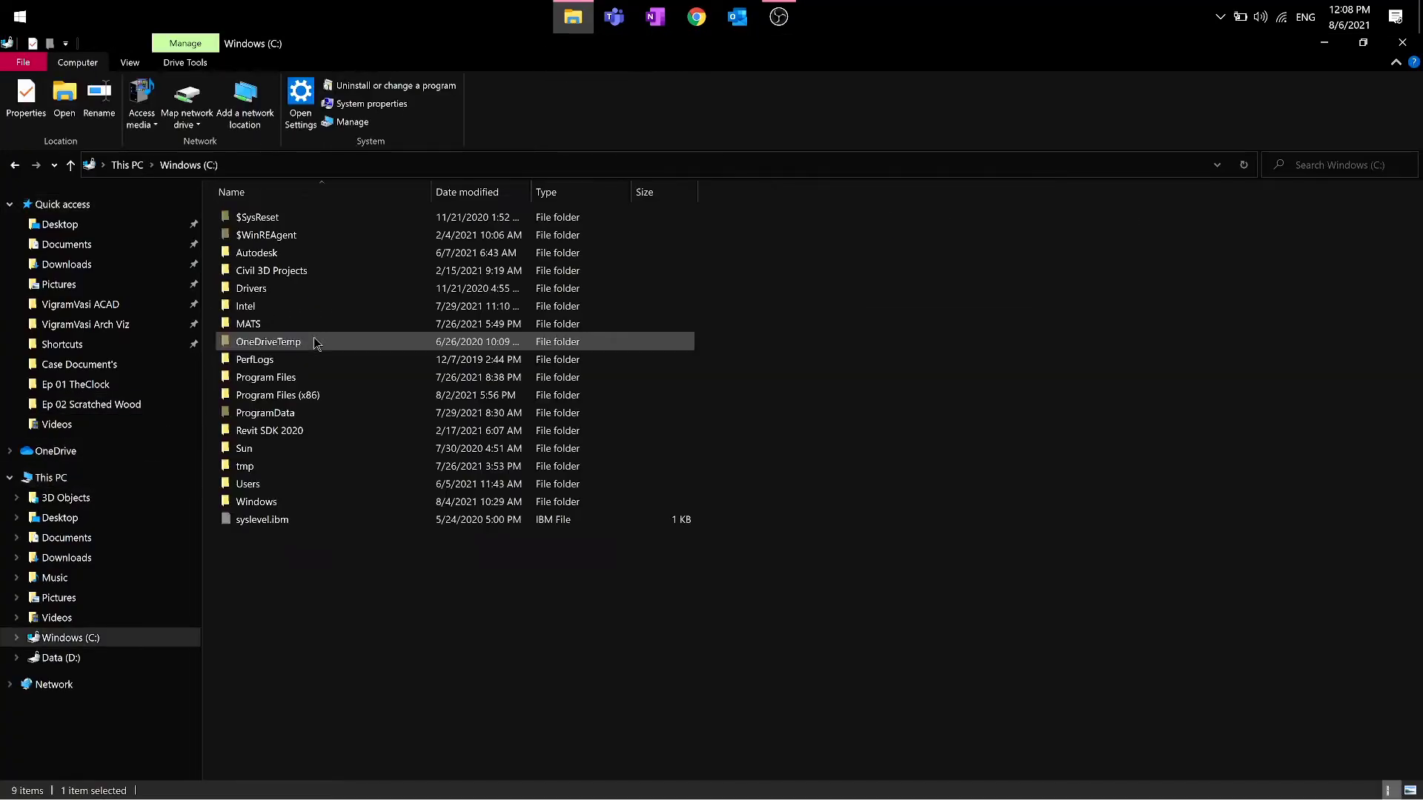
pyautogui.doubleClick(267, 377)
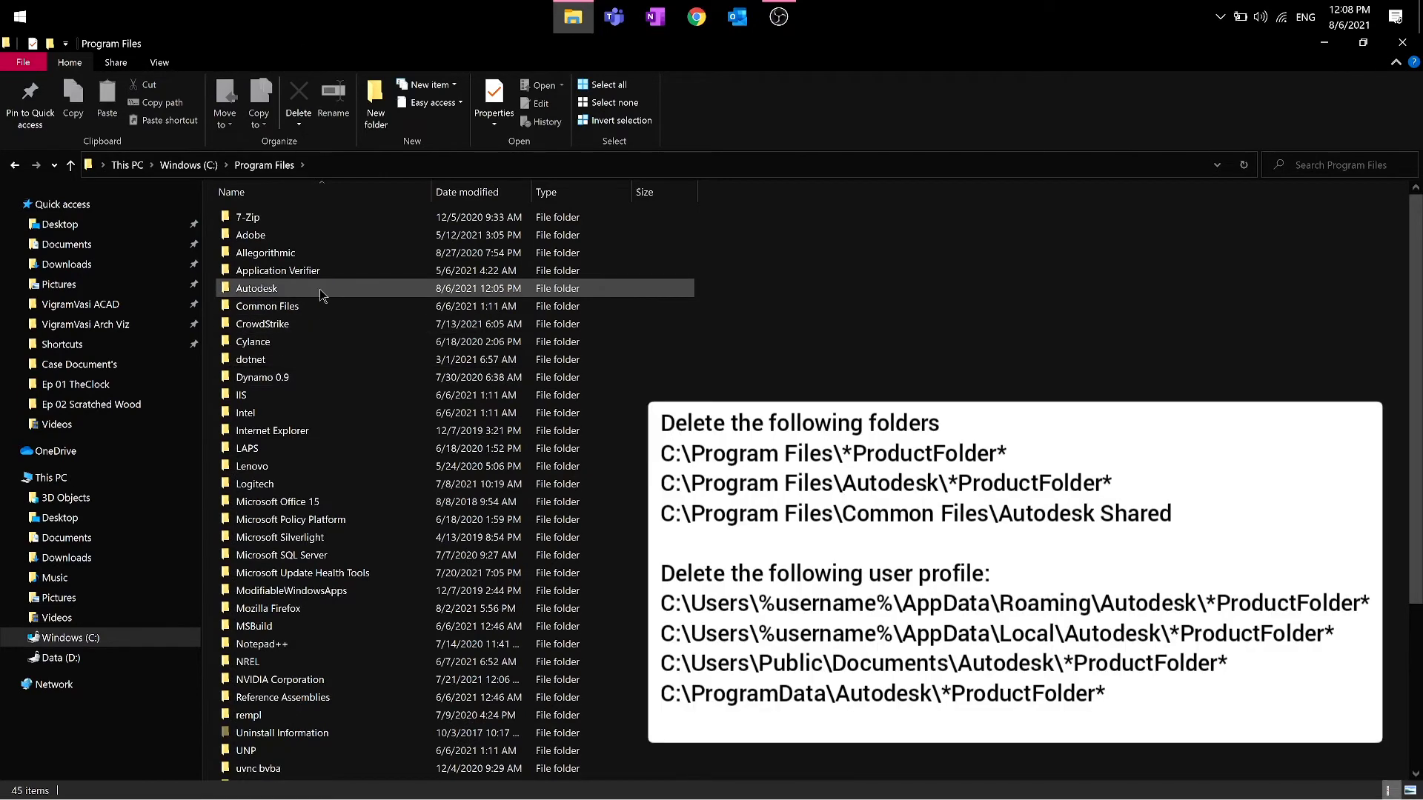
pyautogui.click(320, 291)
pyautogui.scroll(-5, 320, 295)
pyautogui.scroll(5, 320, 295)
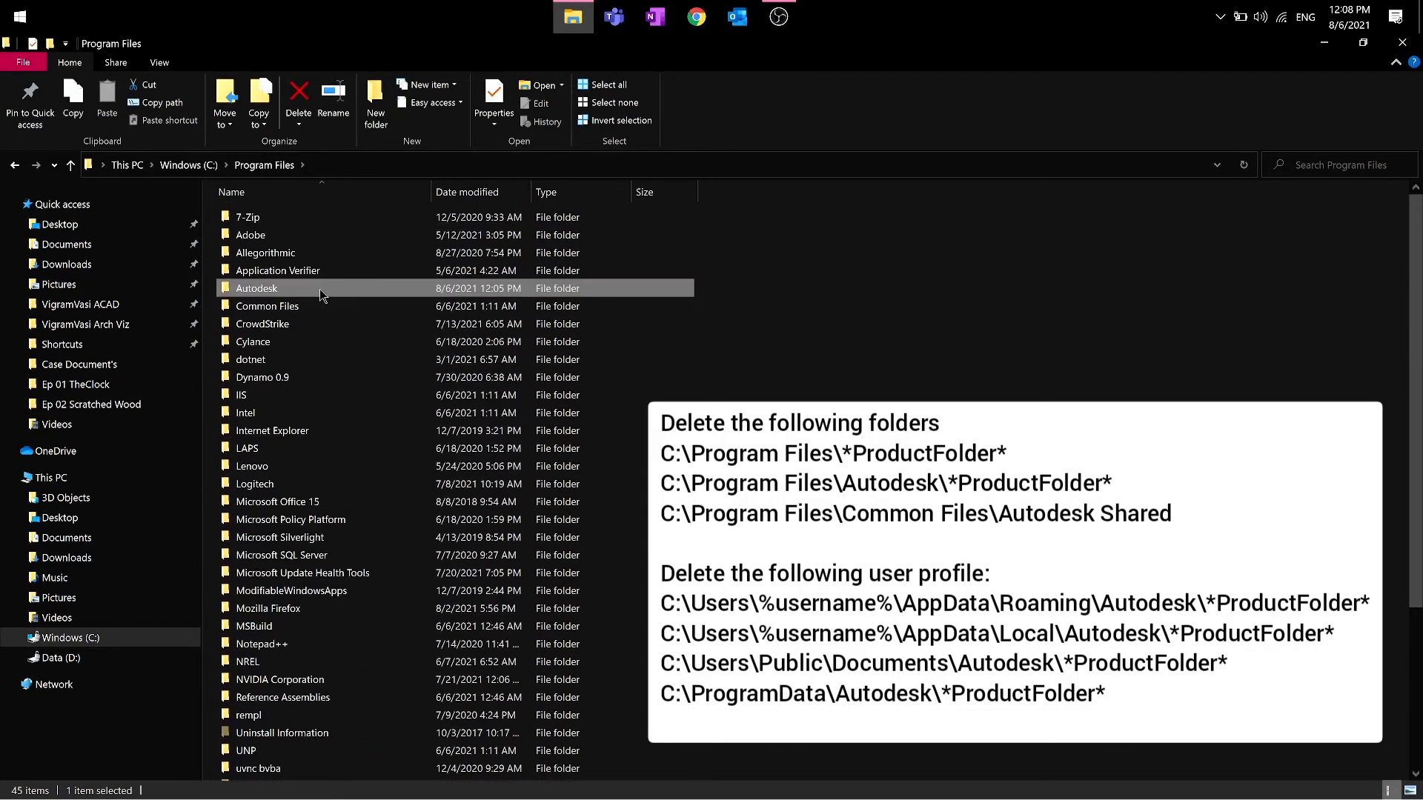
pyautogui.doubleClick(320, 292)
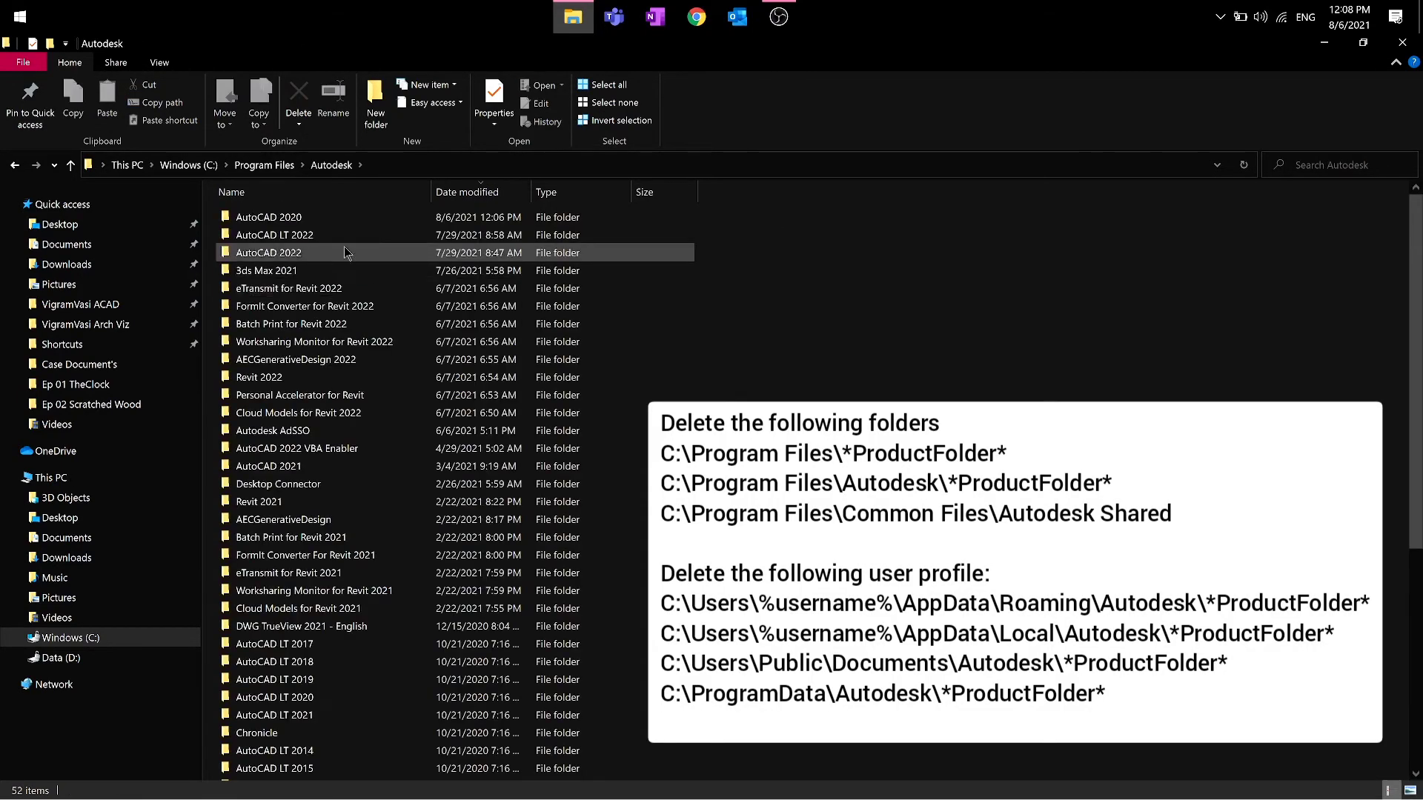
# Delete the leftover AutoCAD 2020 folder from Program Files\Autodesk.
pyautogui.click(361, 219)
pyautogui.rightClick(360, 220)
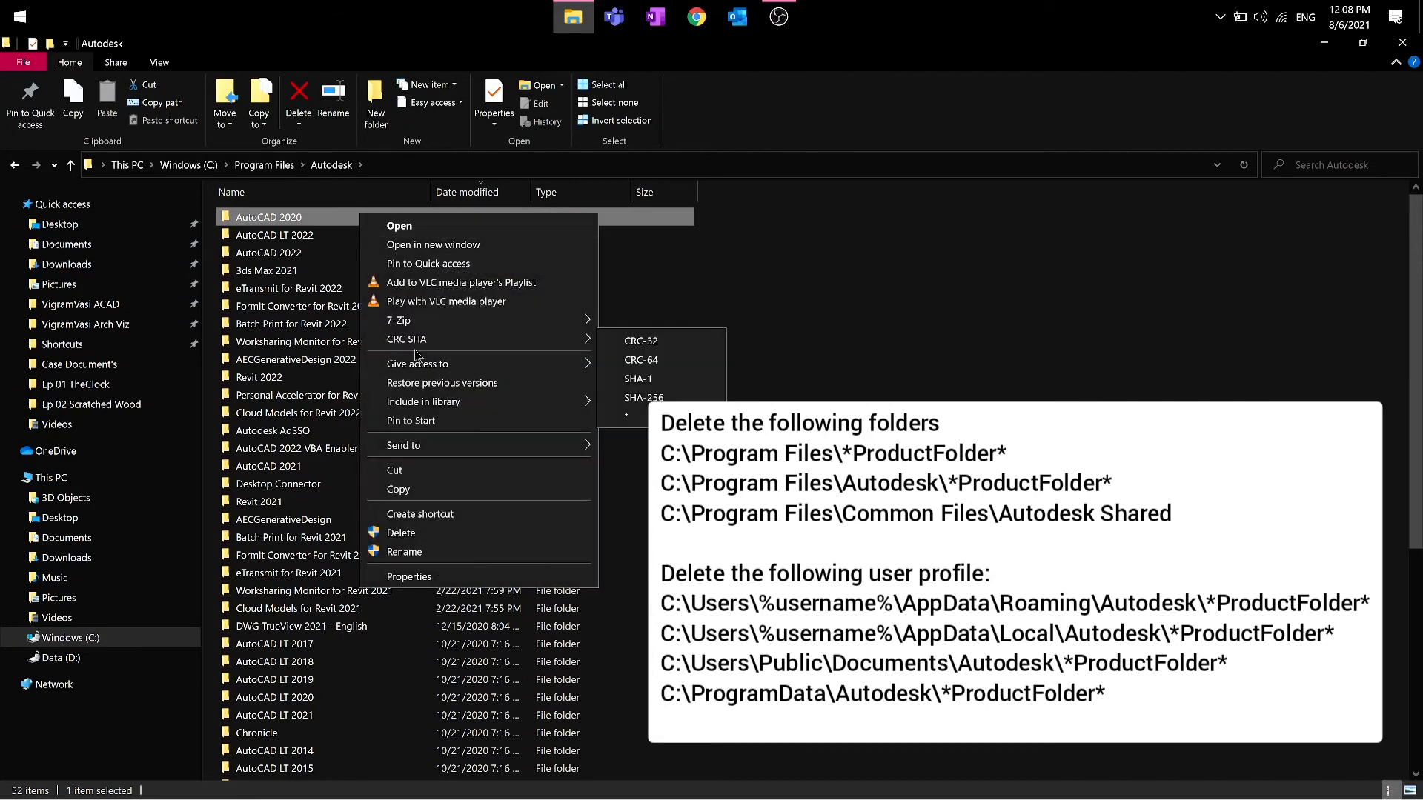
pyautogui.click(421, 534)
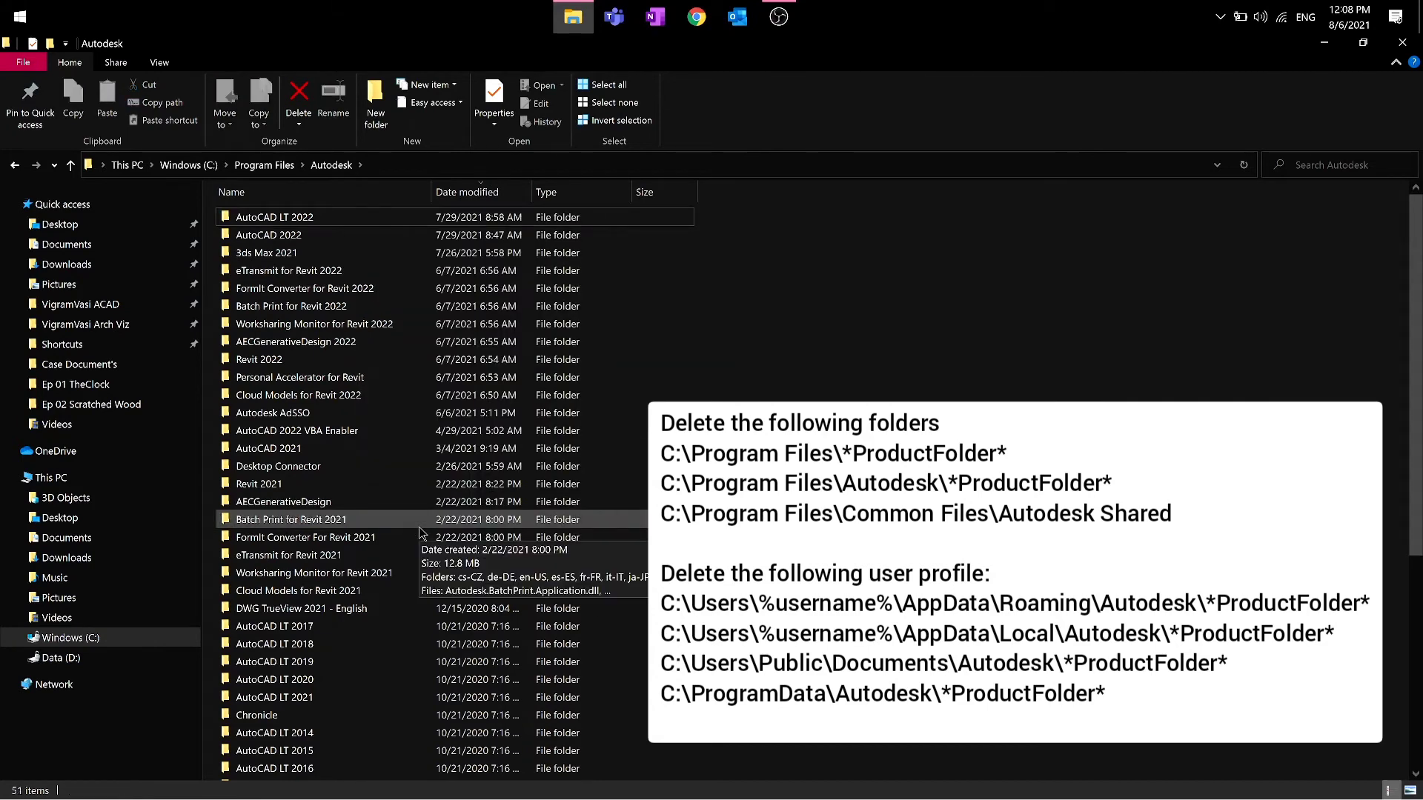
# Go back to the C: drive root and enter the Users folder.
pyautogui.click(264, 164)
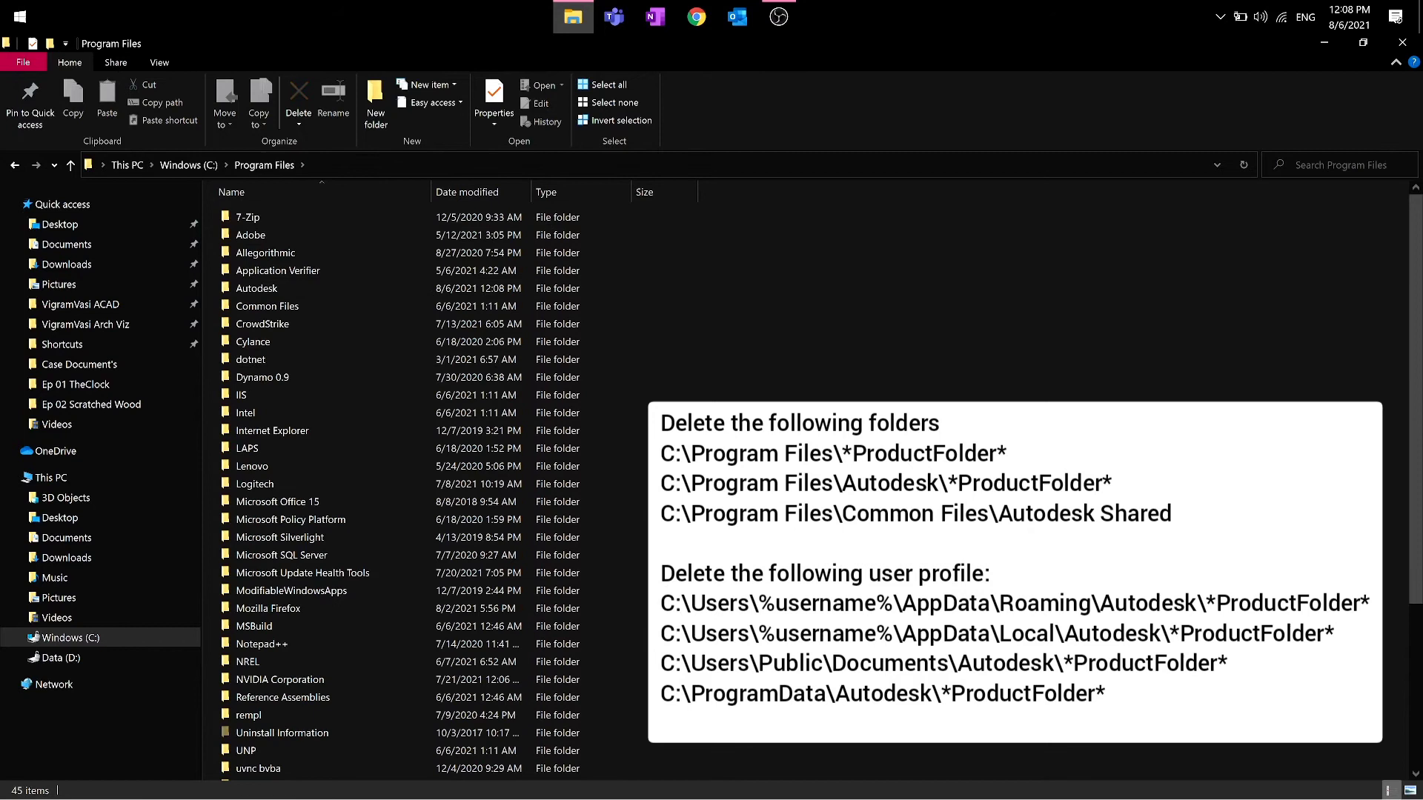
pyautogui.press('Down')
pyautogui.press('Down')
pyautogui.press('Down')
pyautogui.press('Up')
pyautogui.press('Up')
pyautogui.press('Escape')
pyautogui.click(70, 637)
pyautogui.click(318, 481)
pyautogui.doubleClick(317, 482)
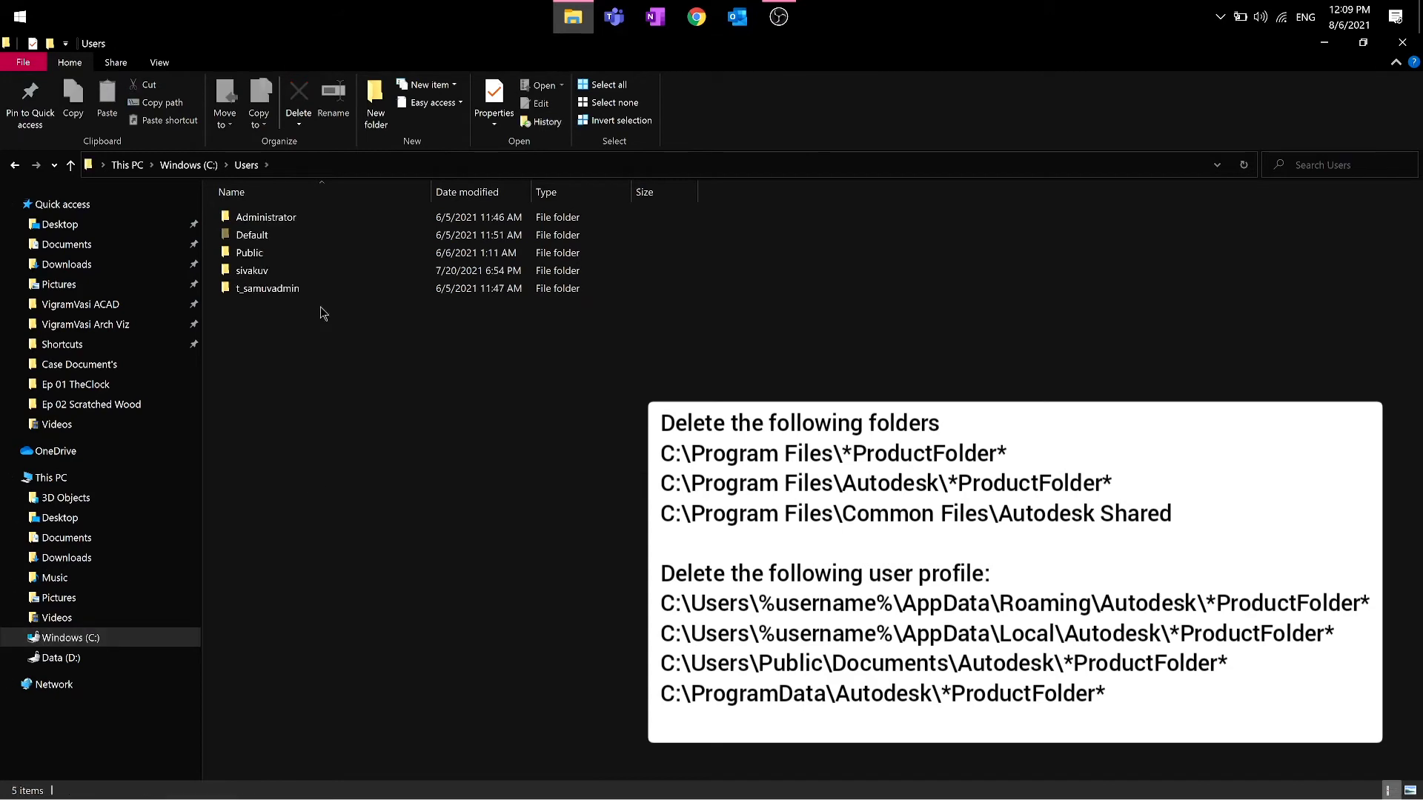
# Show hidden items in the user profile and browse to AppData\Roaming\Autodesk.
pyautogui.doubleClick(316, 269)
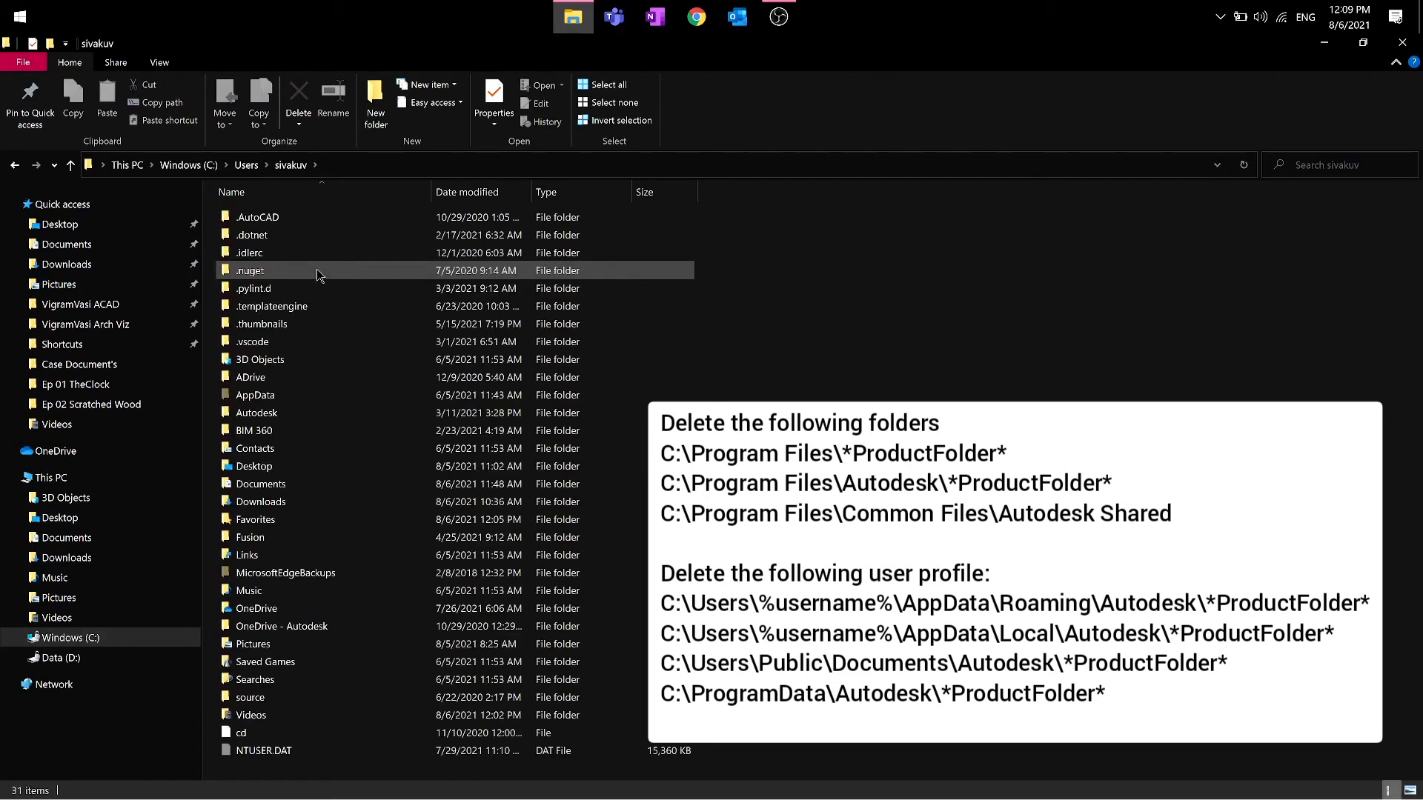
pyautogui.click(160, 62)
pyautogui.click(558, 121)
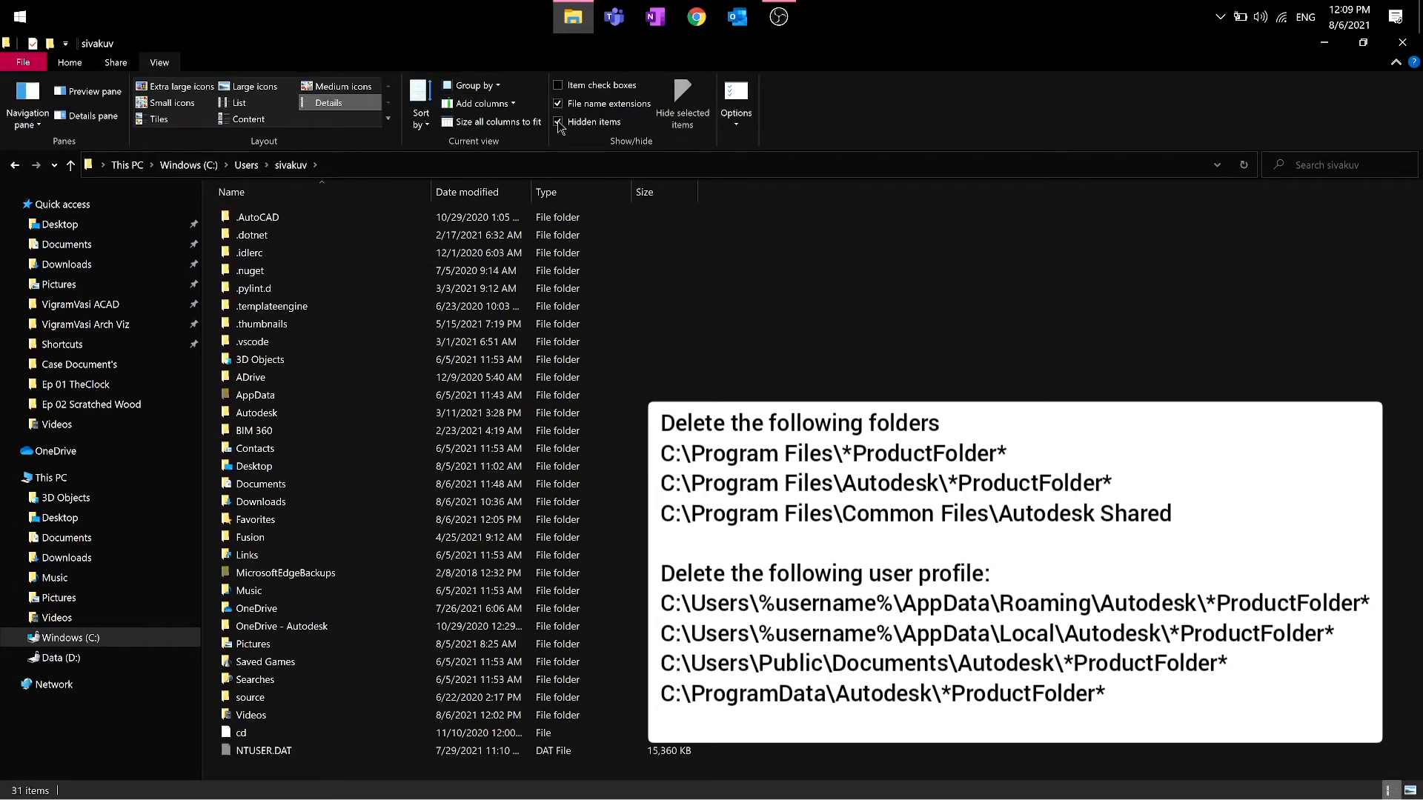
pyautogui.doubleClick(294, 395)
pyautogui.doubleClick(294, 254)
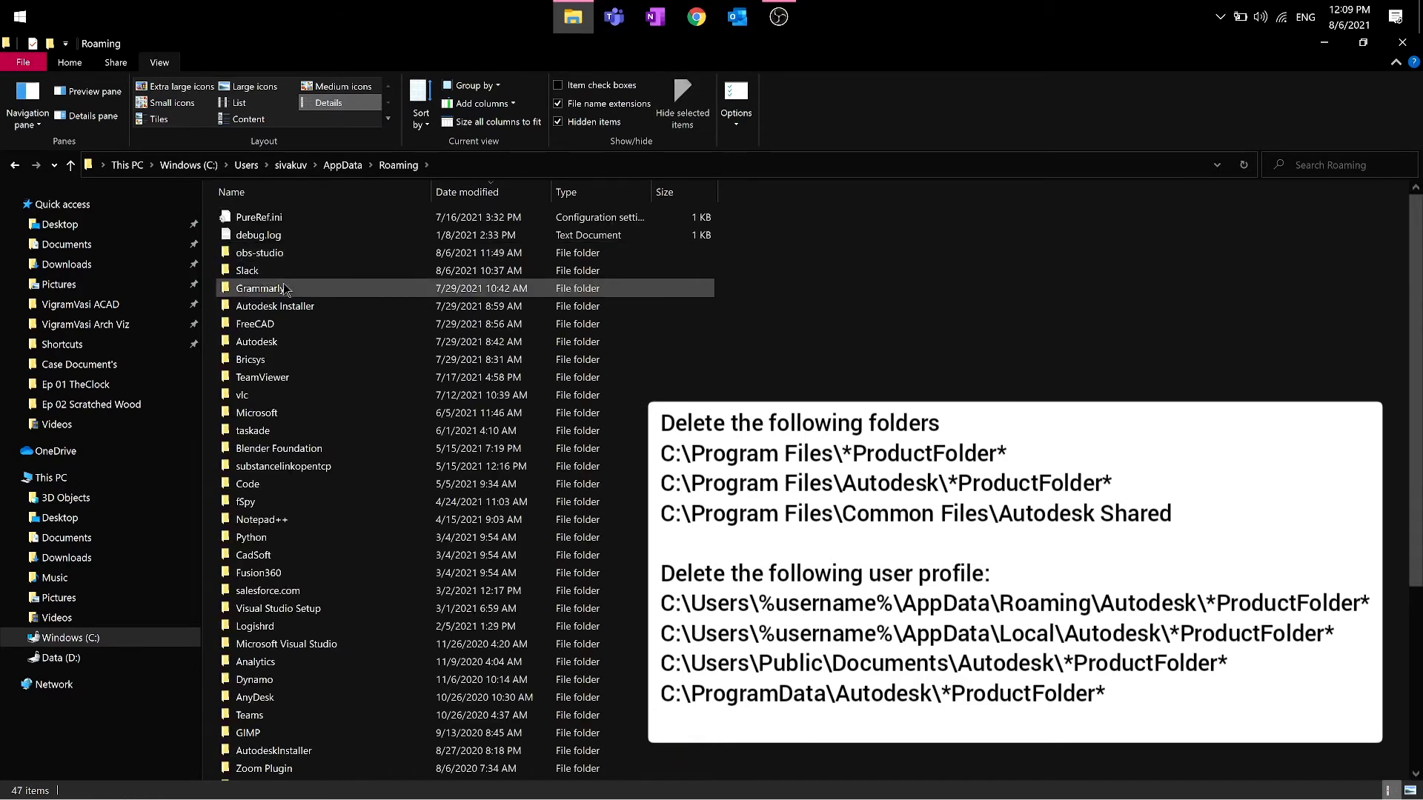
pyautogui.doubleClick(265, 341)
# Delete the AutoCAD 2020 folder from Roaming's Autodesk folder.
pyautogui.rightClick(280, 363)
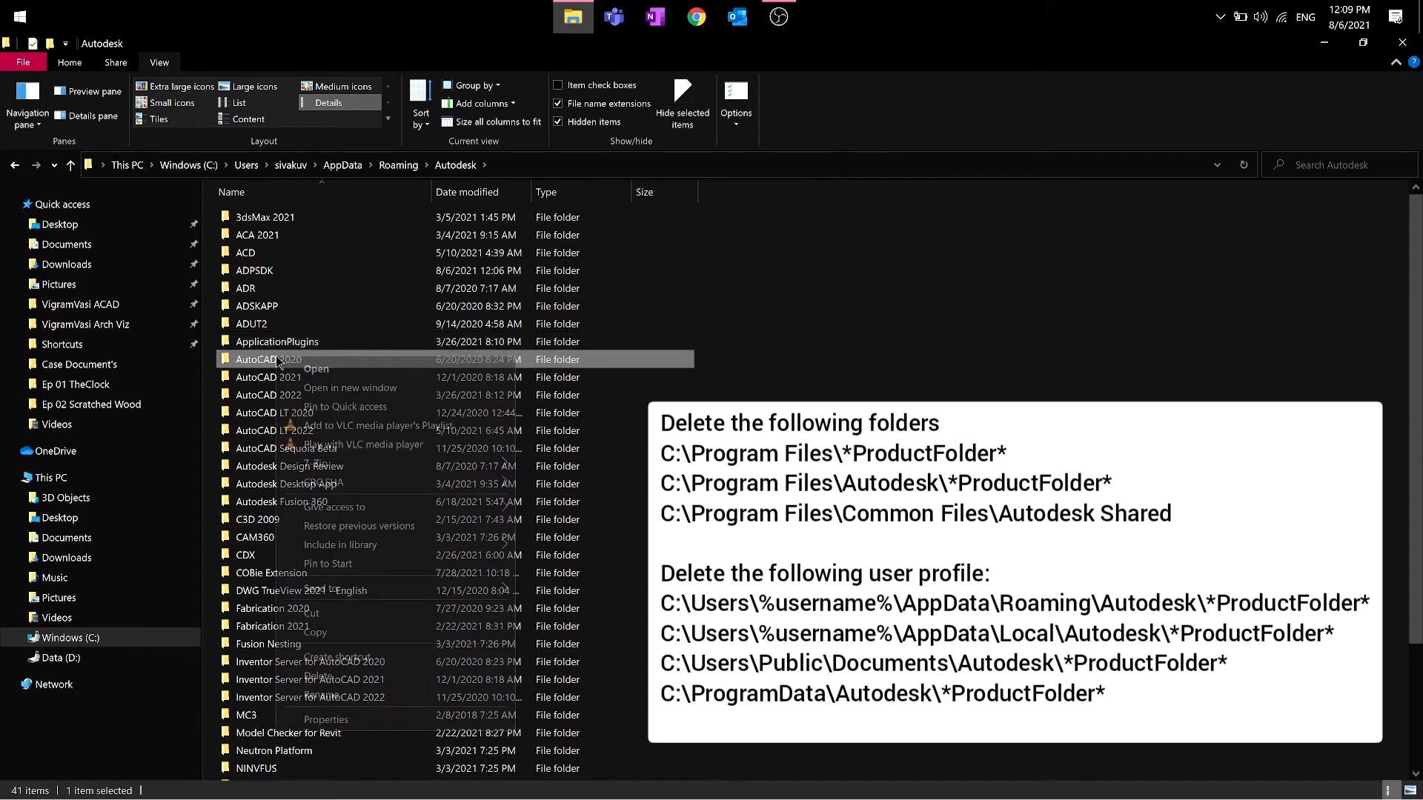
pyautogui.rightClick(600, 359)
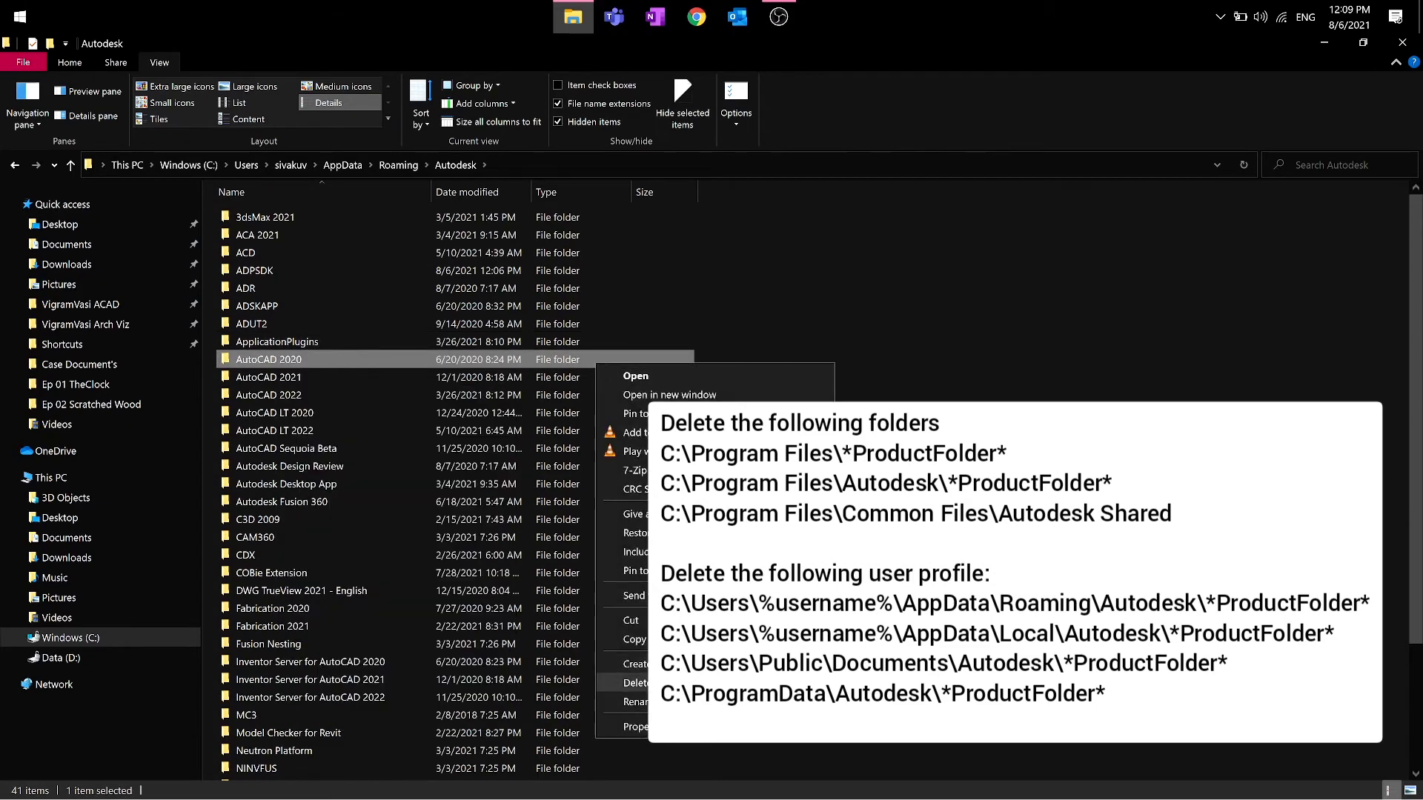
pyautogui.click(633, 683)
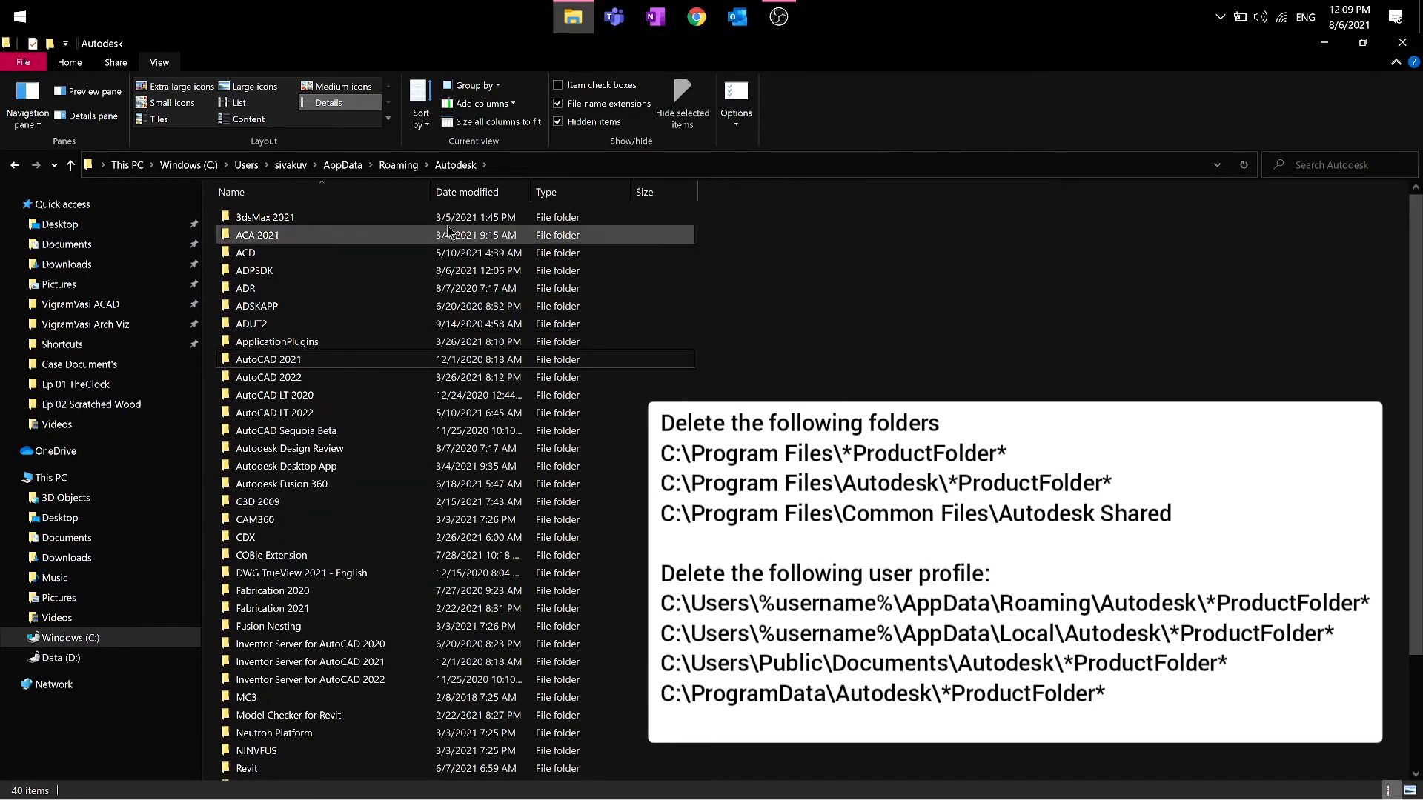
# Delete the AutoCAD 2020 folder from AppData\Local\Autodesk as well.
pyautogui.click(342, 165)
pyautogui.click(256, 217)
pyautogui.doubleClick(309, 216)
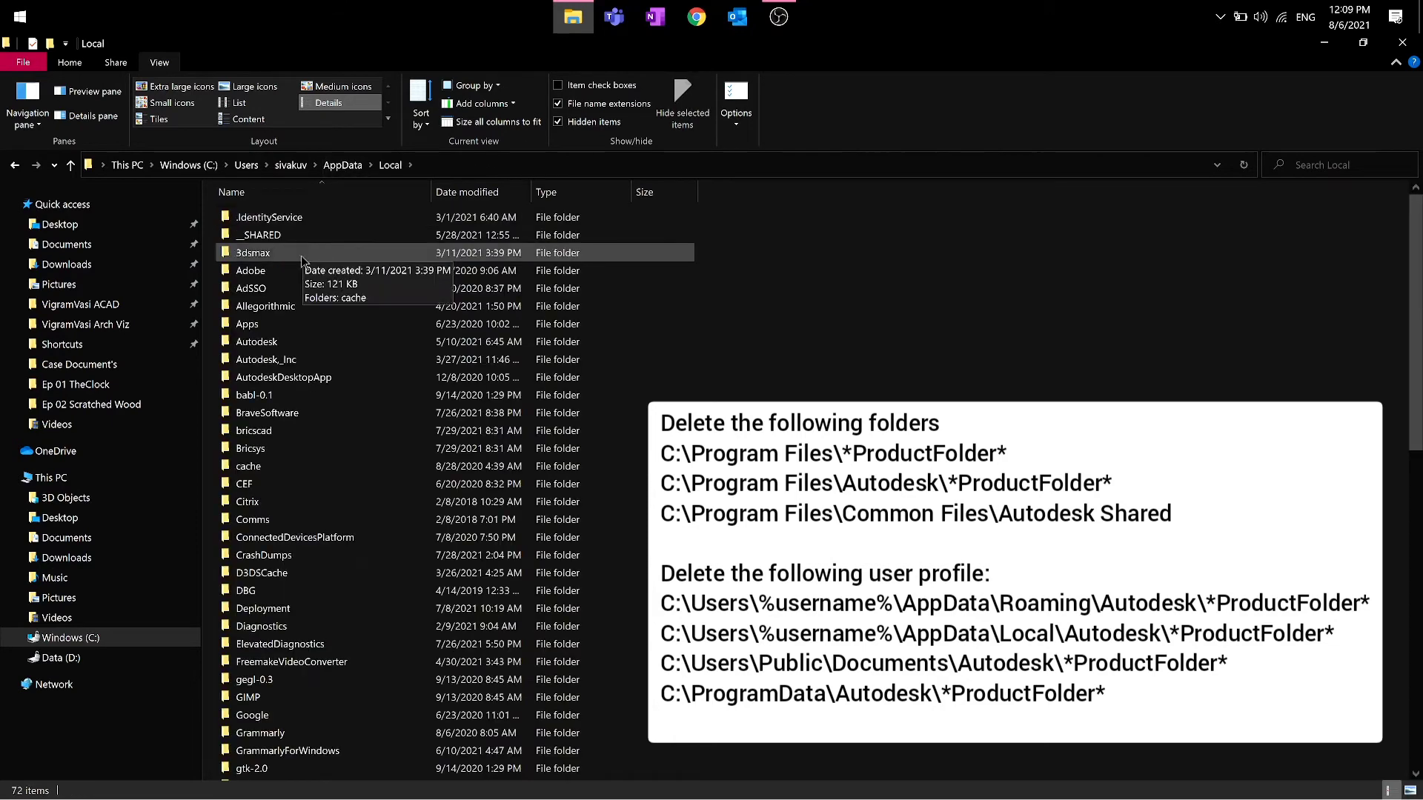
pyautogui.doubleClick(301, 346)
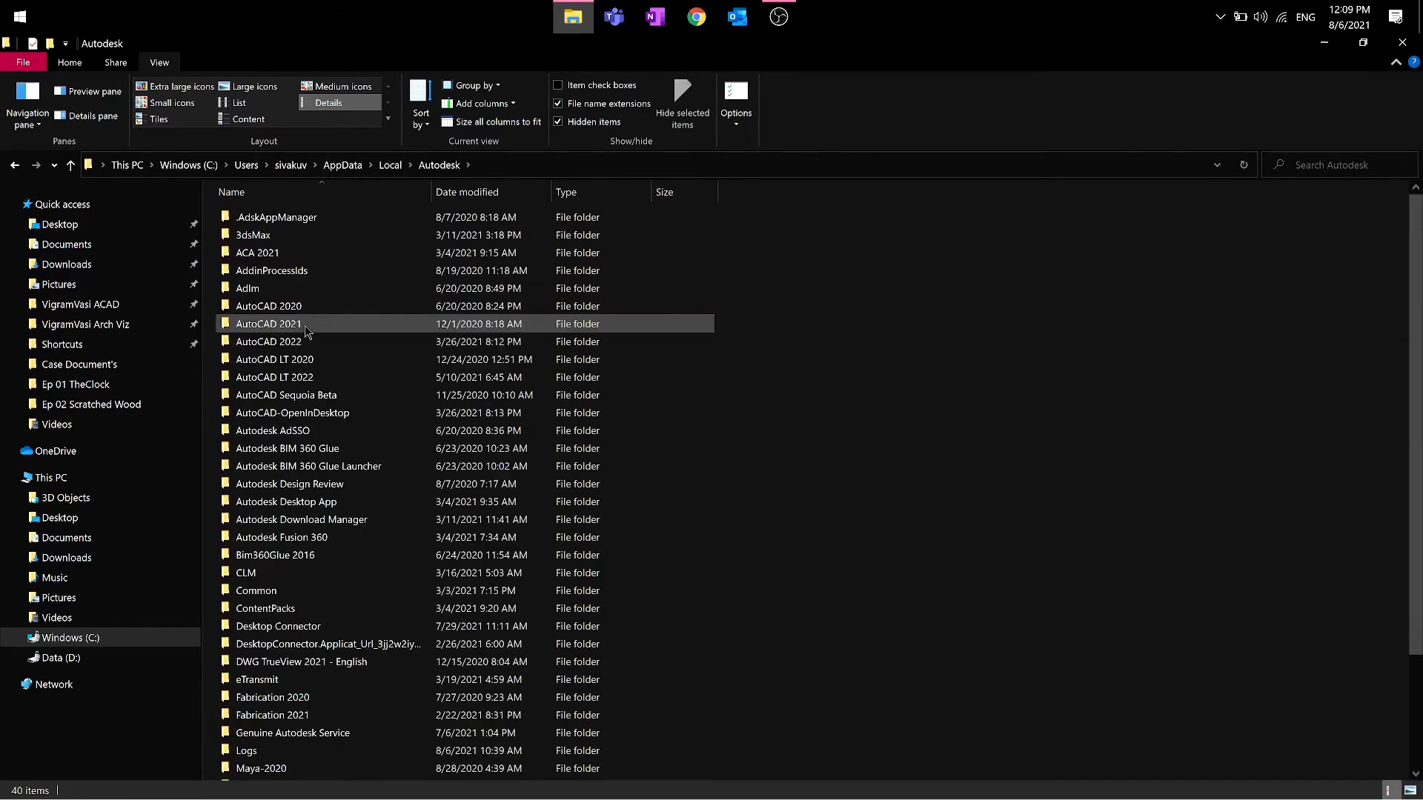
pyautogui.rightClick(268, 306)
pyautogui.click(347, 626)
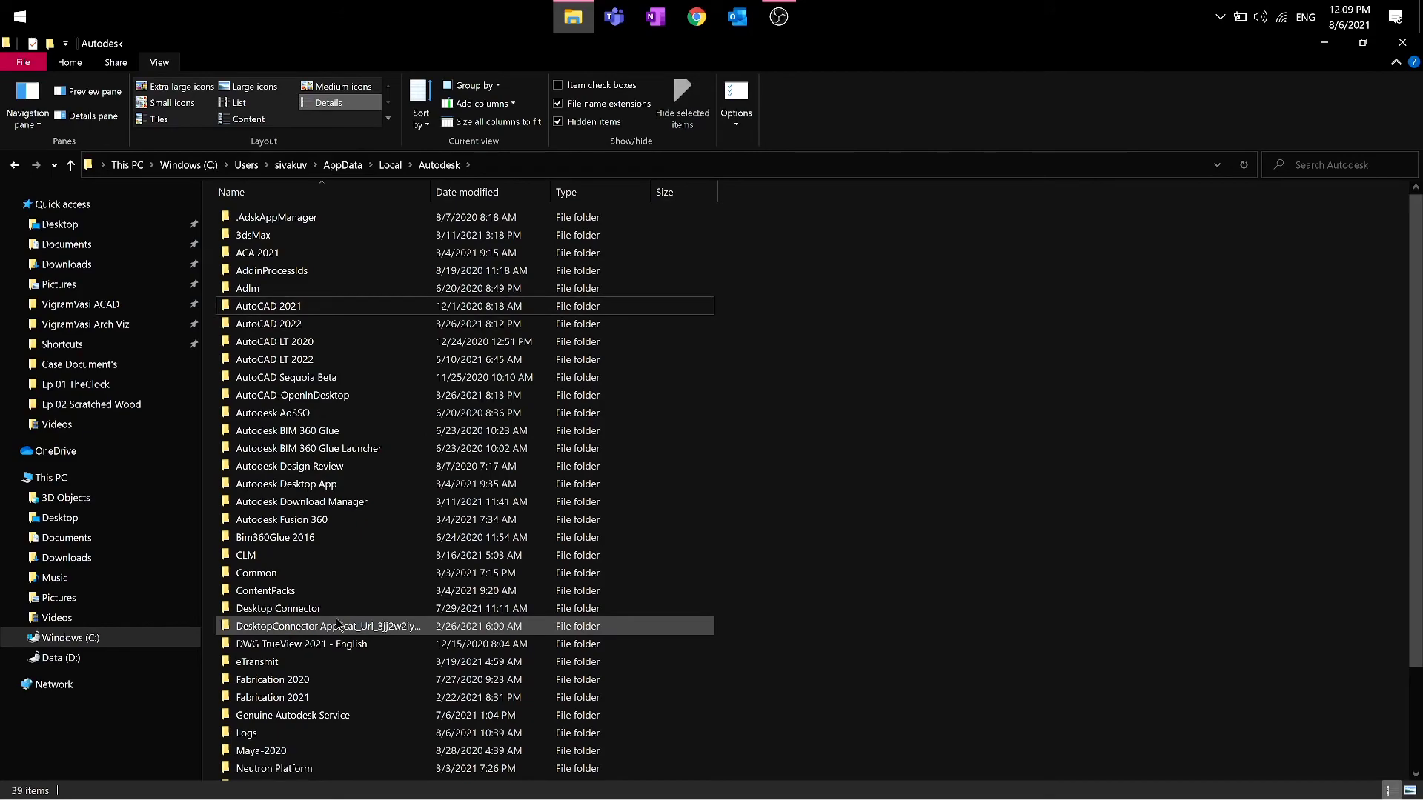
pyautogui.click(390, 164)
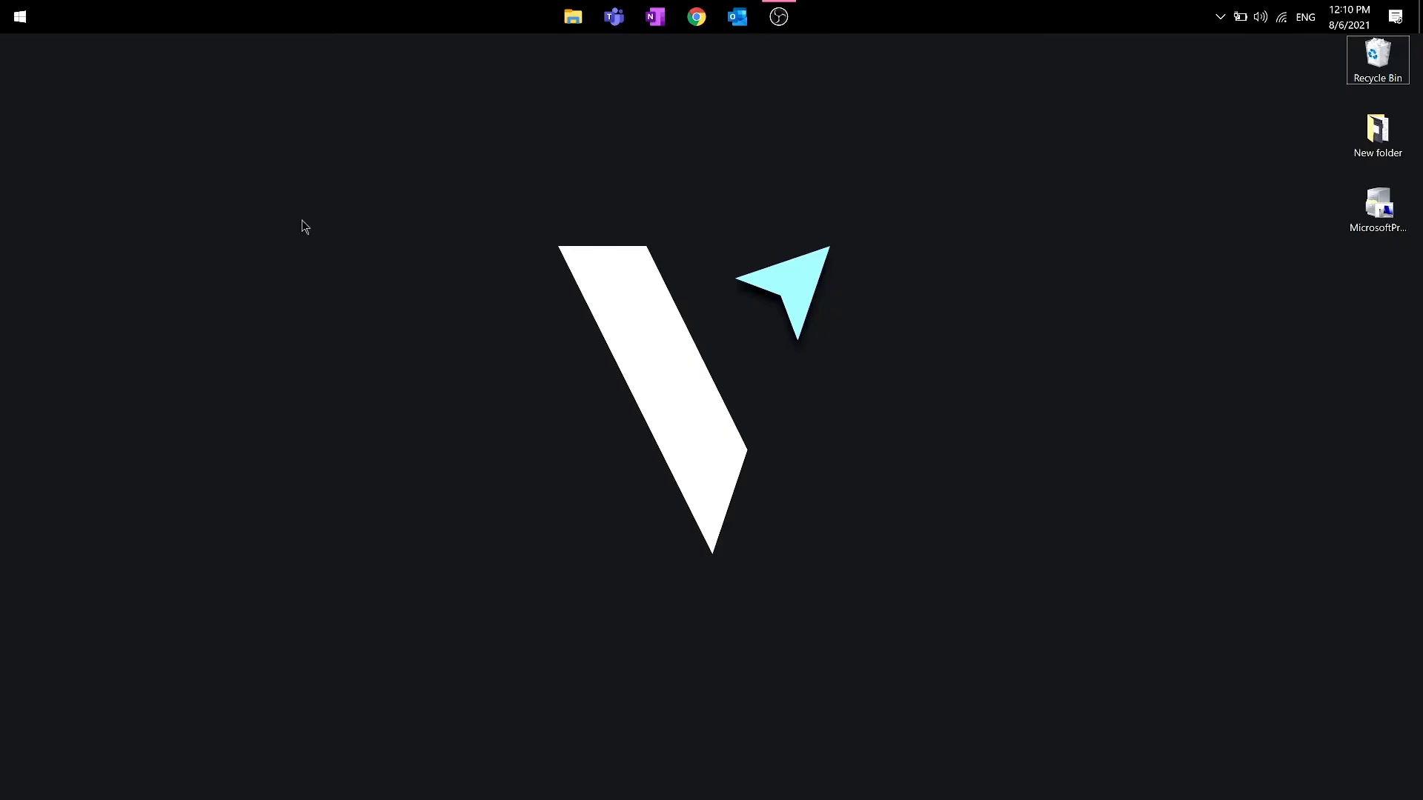
# Launch Registry Editor via REGEDIT in the Run dialog.
pyautogui.press('super')
pyautogui.write('sig')
pyautogui.press('Return')
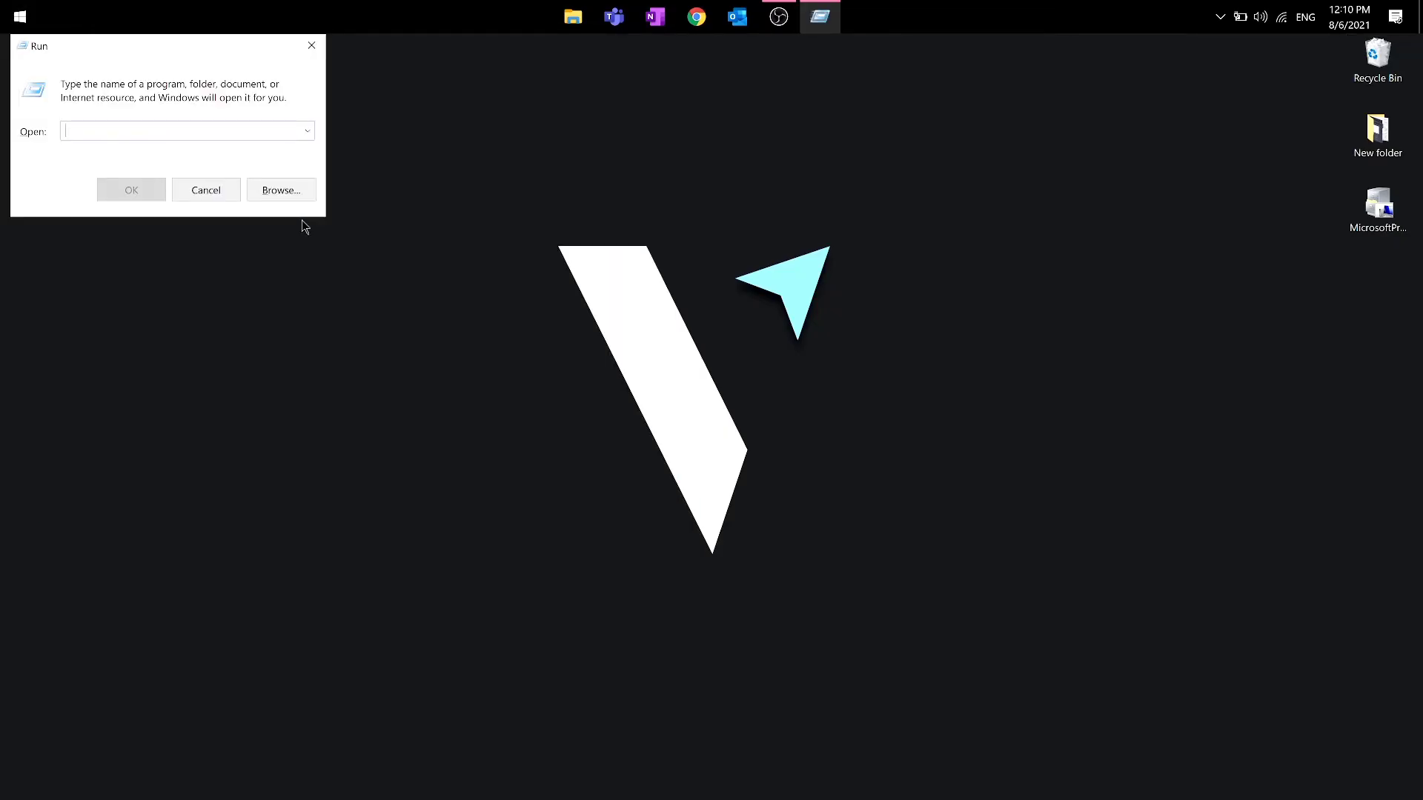
pyautogui.write('REG')
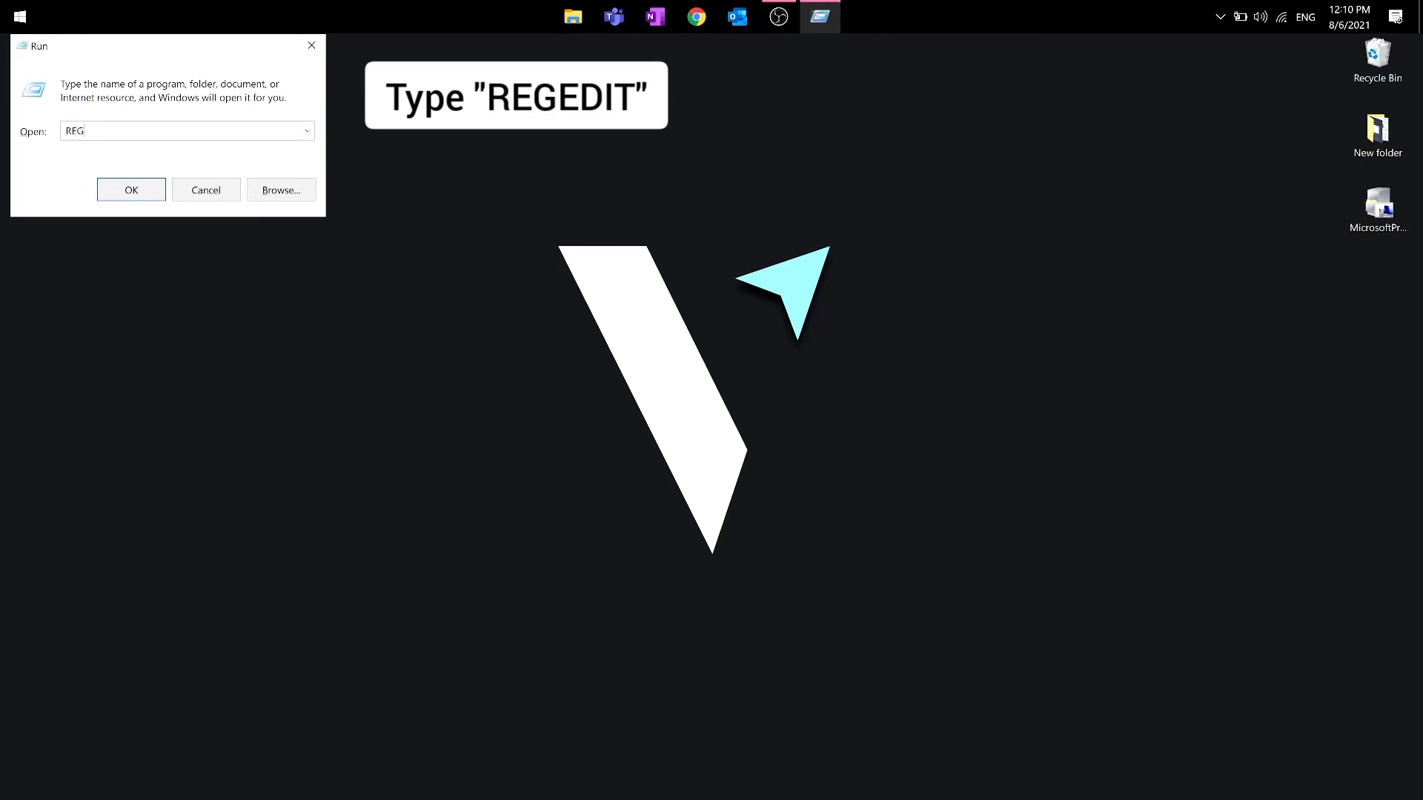
pyautogui.write('EDIT')
pyautogui.press('Return')
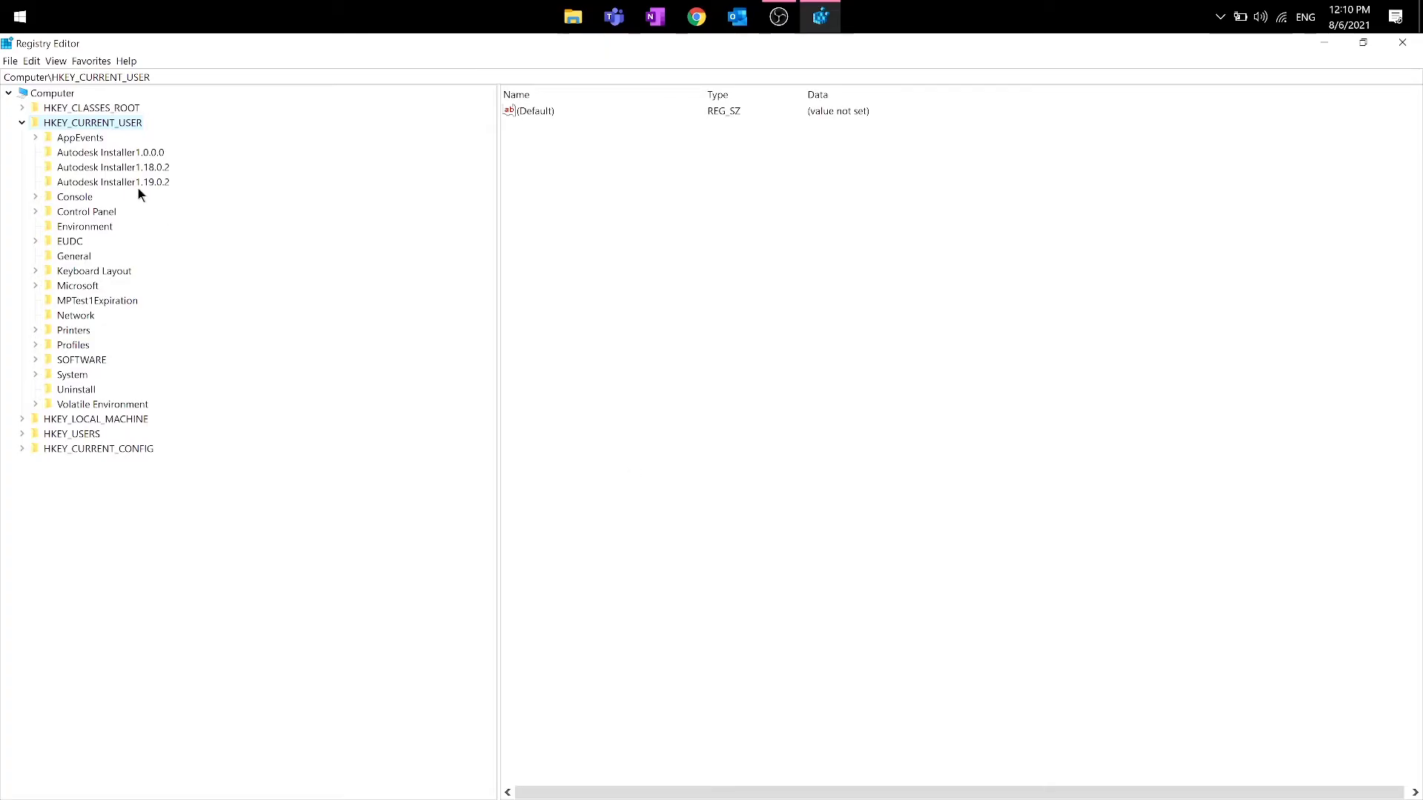
pyautogui.click(34, 360)
pyautogui.click(49, 209)
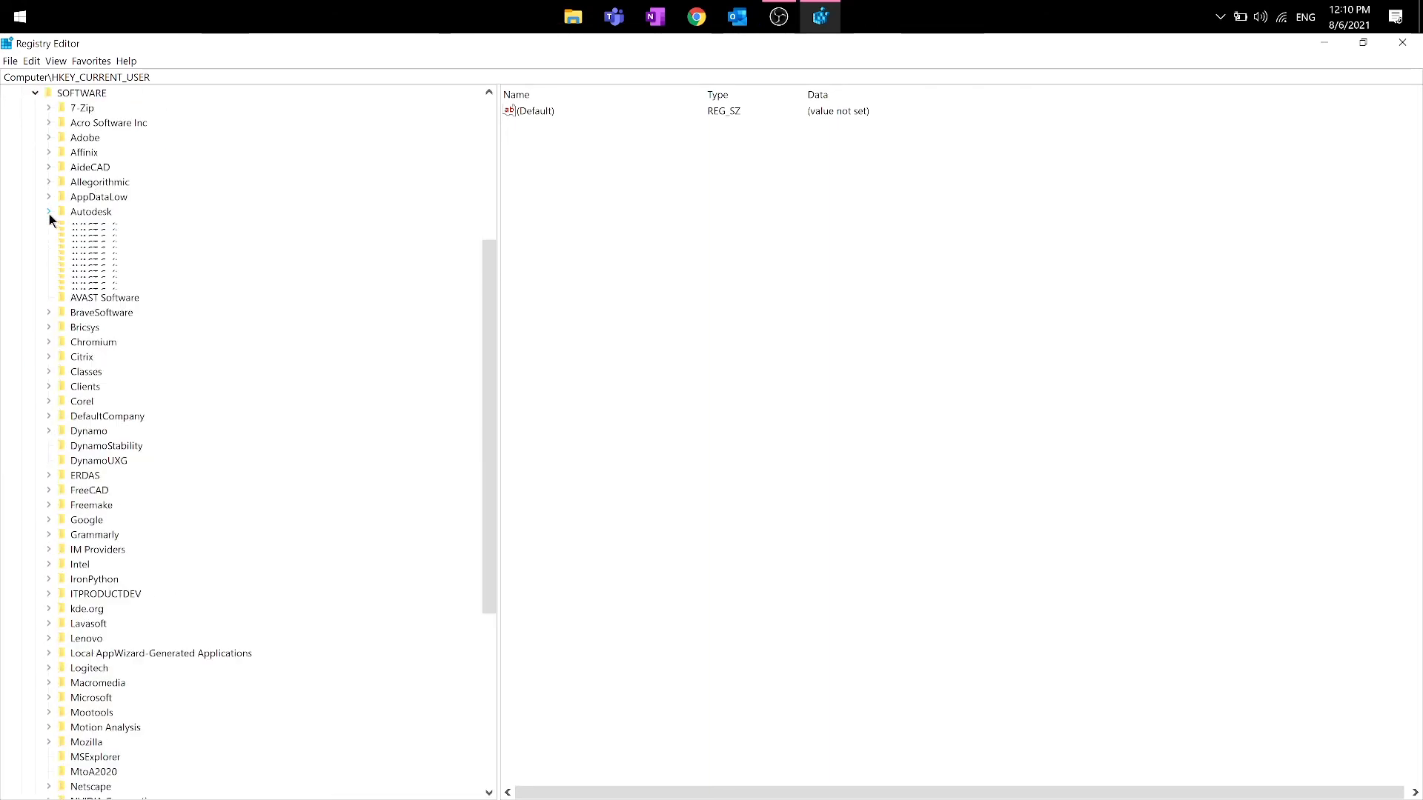
pyautogui.doubleClick(104, 226)
pyautogui.click(108, 256)
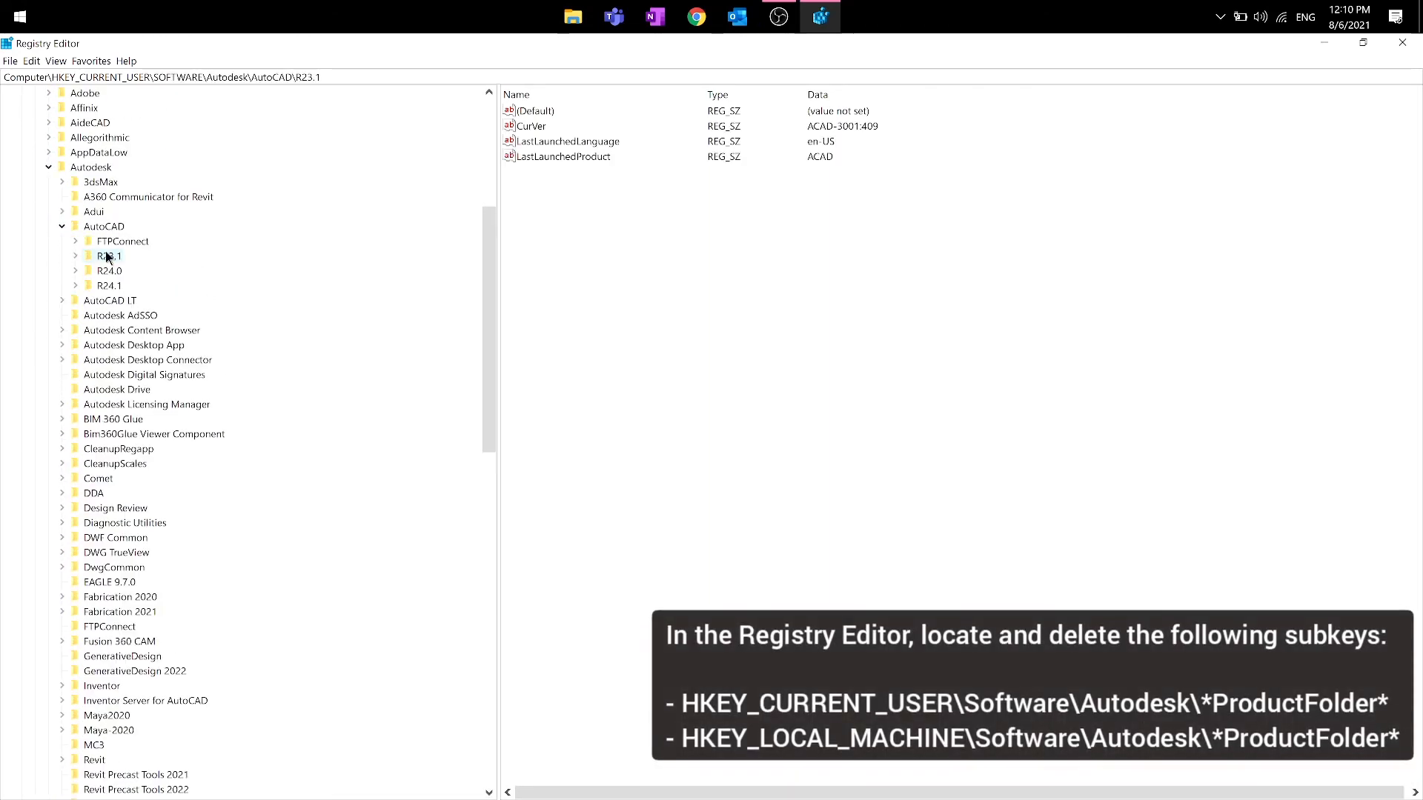
pyautogui.click(555, 156)
pyautogui.press('Delete')
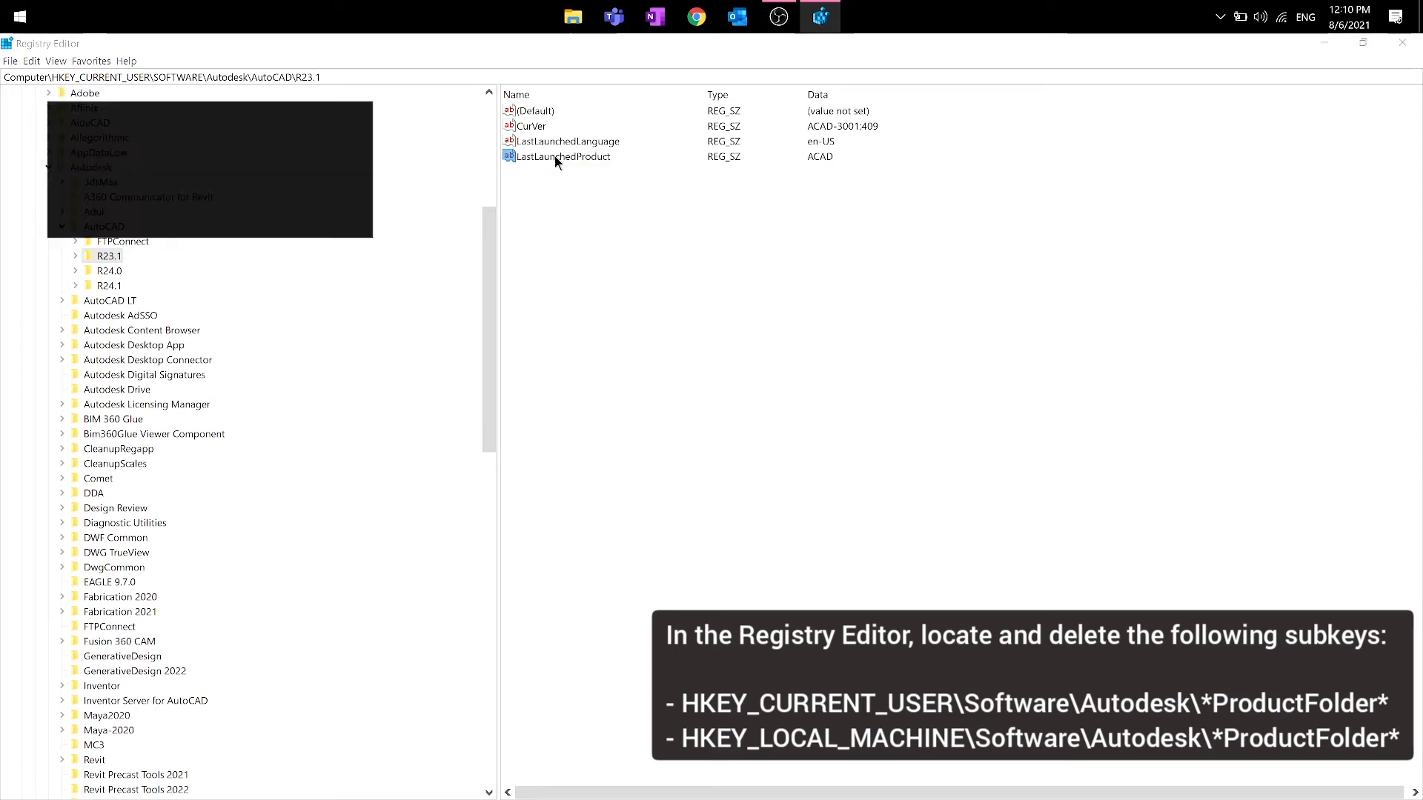
pyautogui.press('Escape')
pyautogui.click(75, 256)
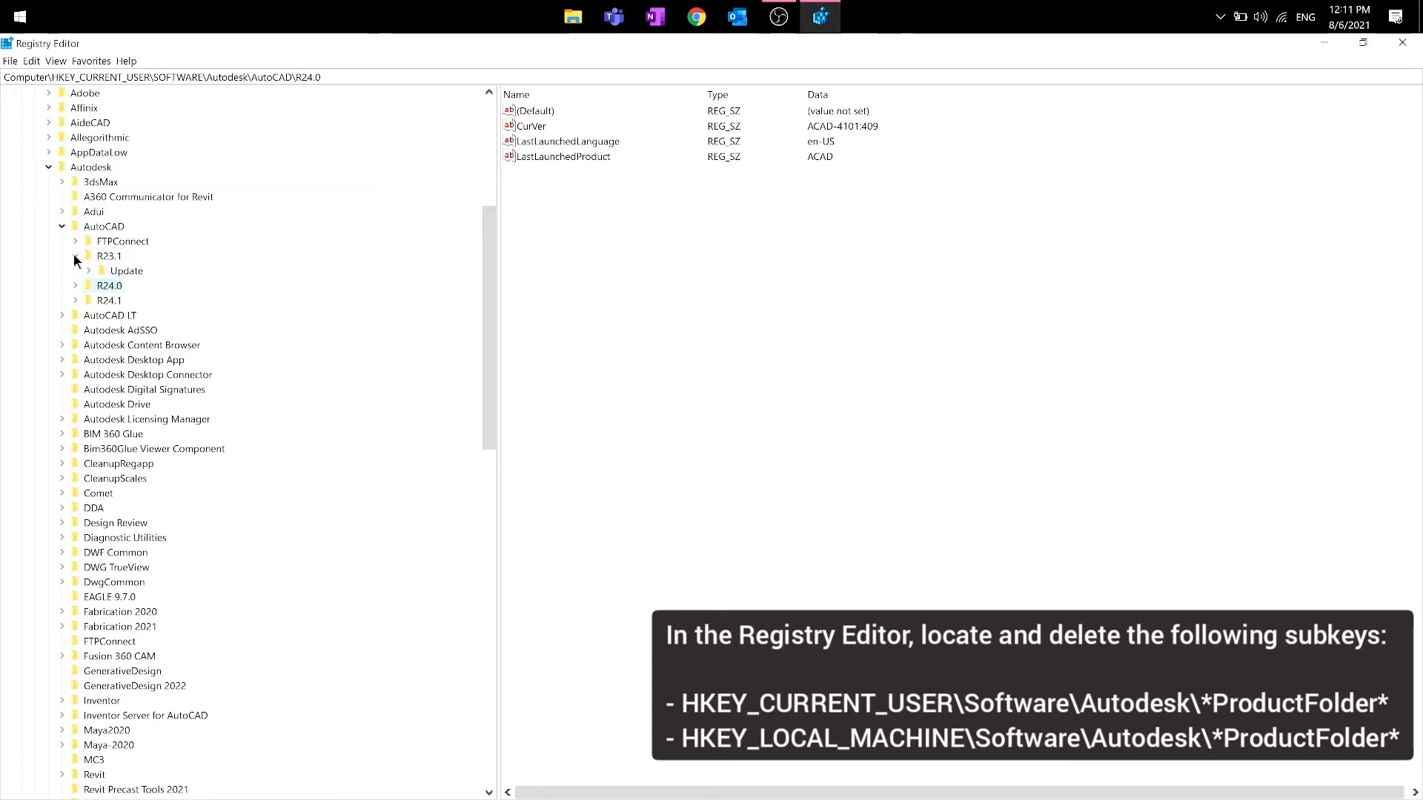
pyautogui.doubleClick(104, 225)
pyautogui.rightClick(109, 226)
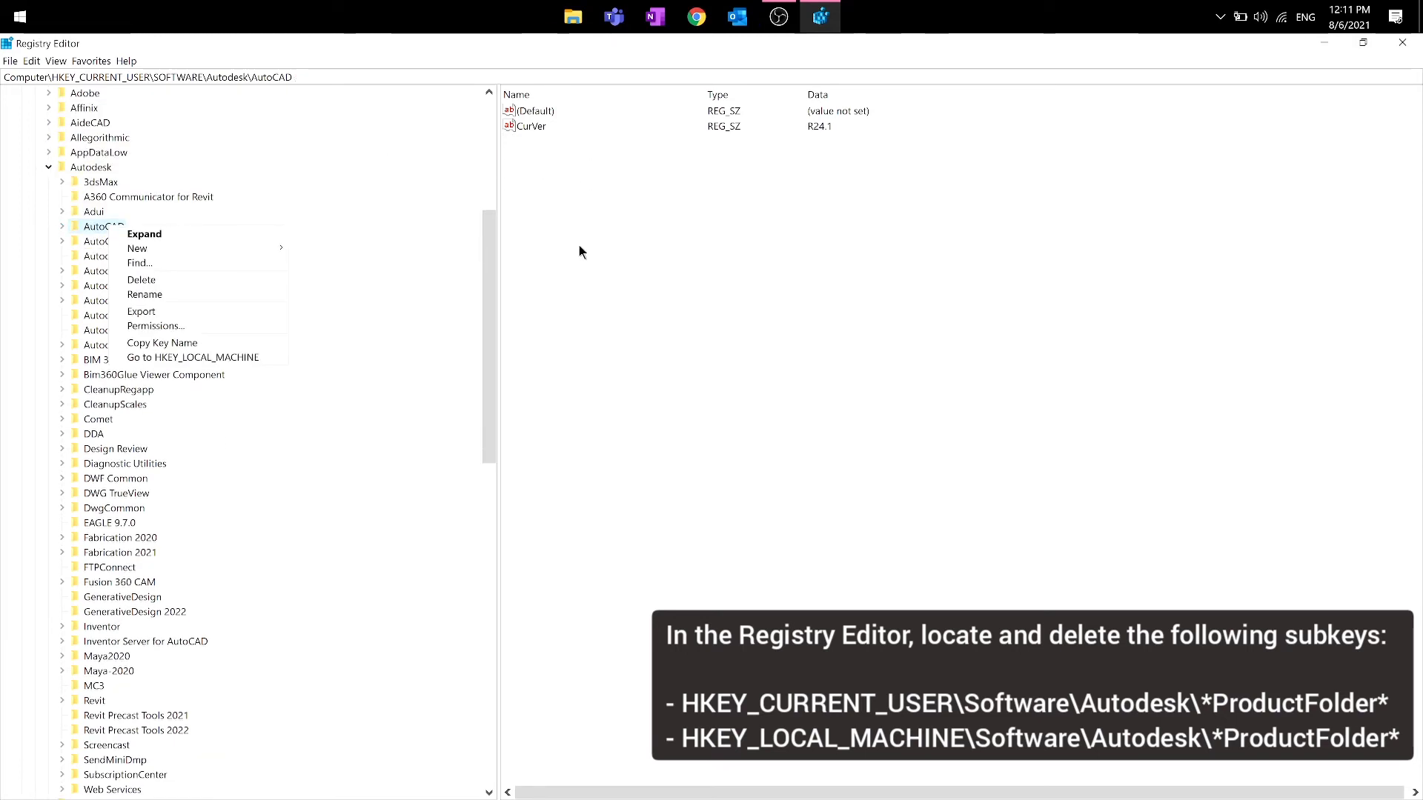
pyautogui.press('Escape')
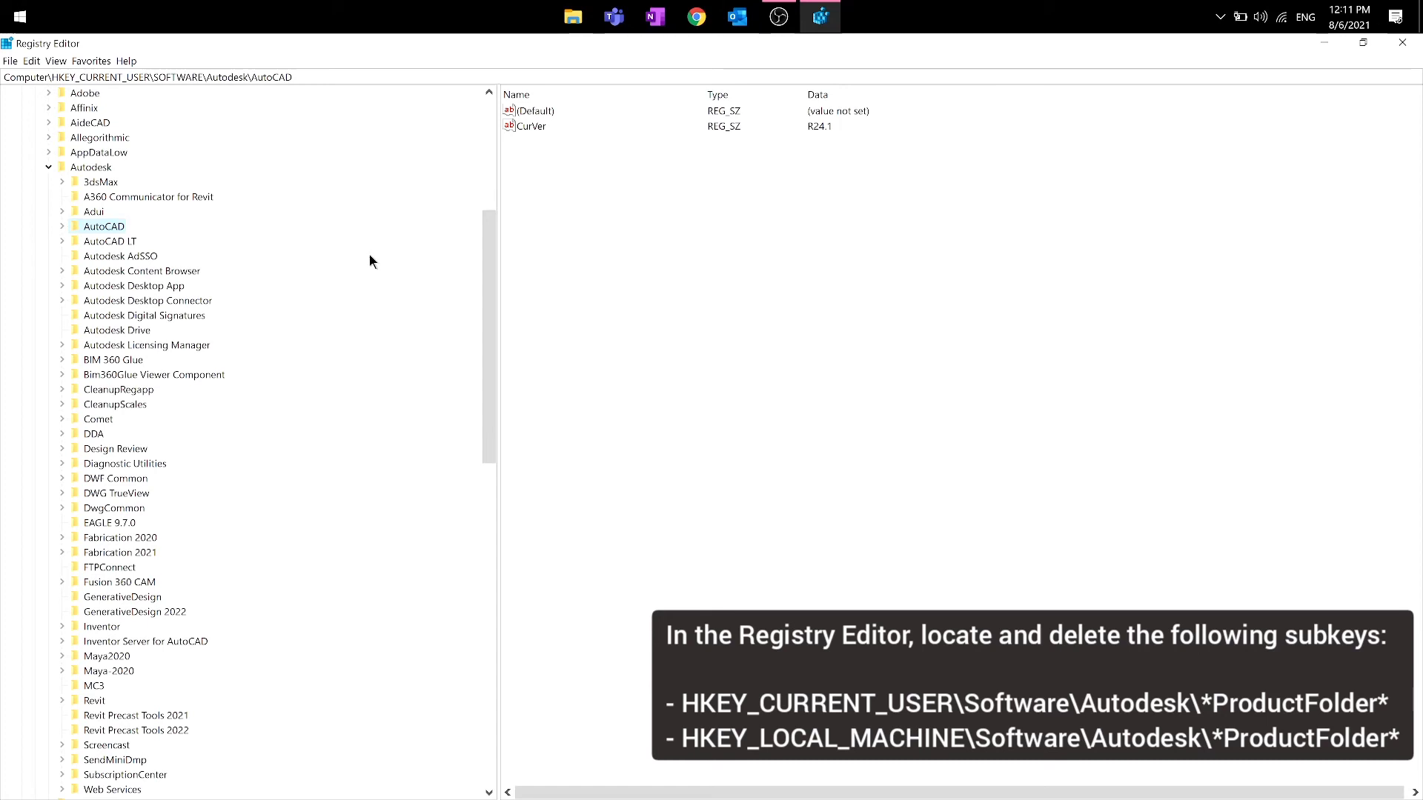
pyautogui.click(47, 166)
pyautogui.scroll(5, 44, 189)
# Delete the AutoCAD 2020 - English key under HKEY_LOCAL_MACHINE\SOFTWARE\Autodesk and confirm.
pyautogui.click(20, 123)
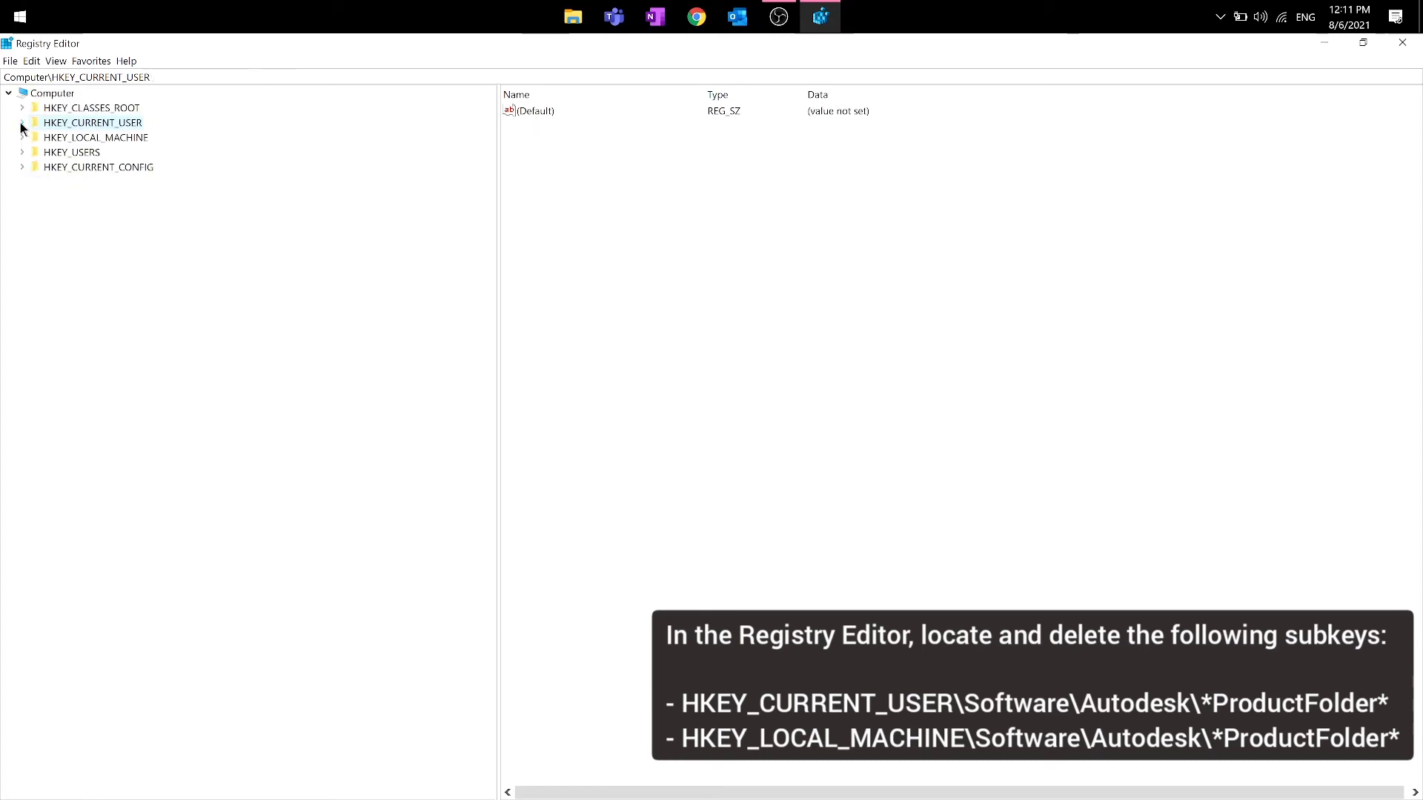
pyautogui.click(20, 138)
pyautogui.click(35, 212)
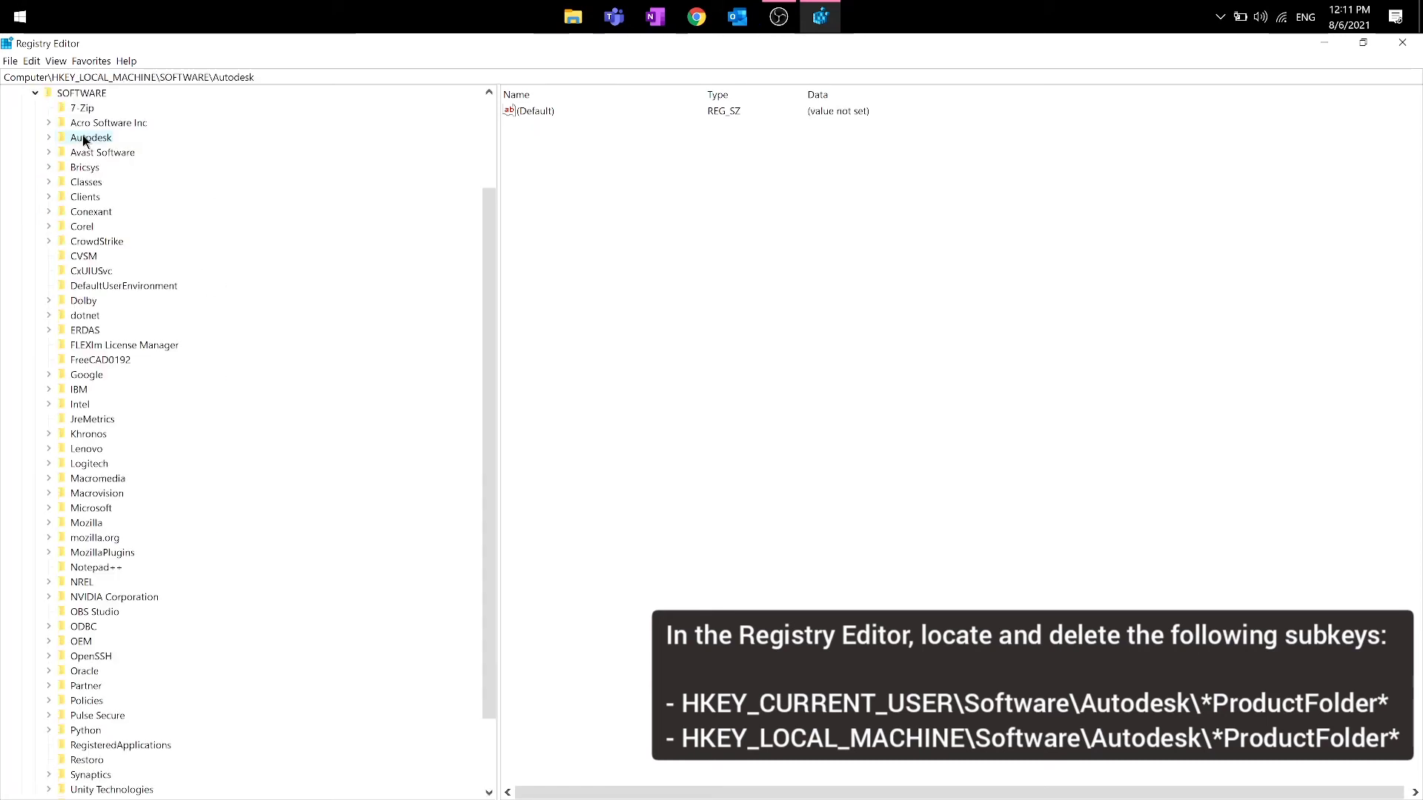
pyautogui.click(48, 138)
pyautogui.rightClick(108, 226)
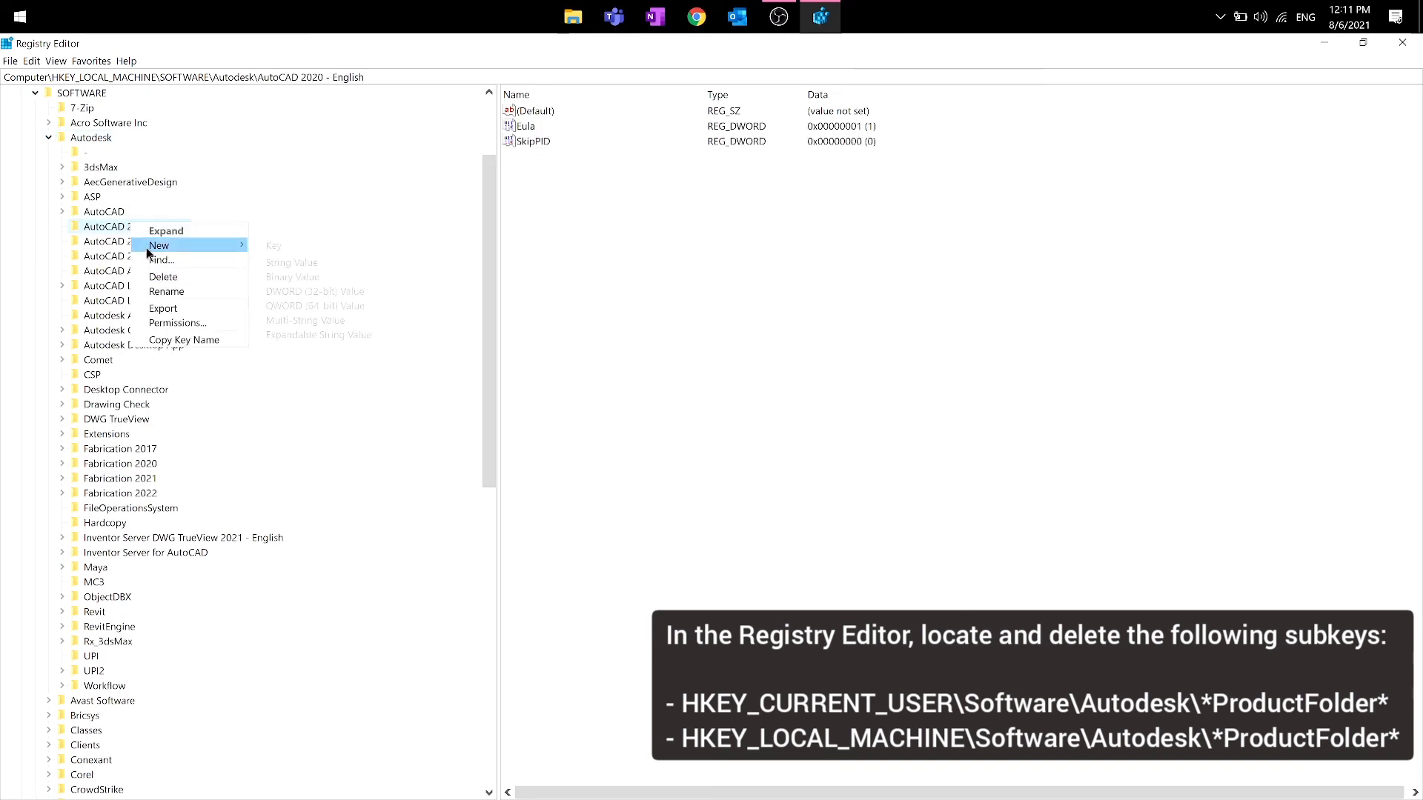
pyautogui.click(163, 276)
pyautogui.click(799, 426)
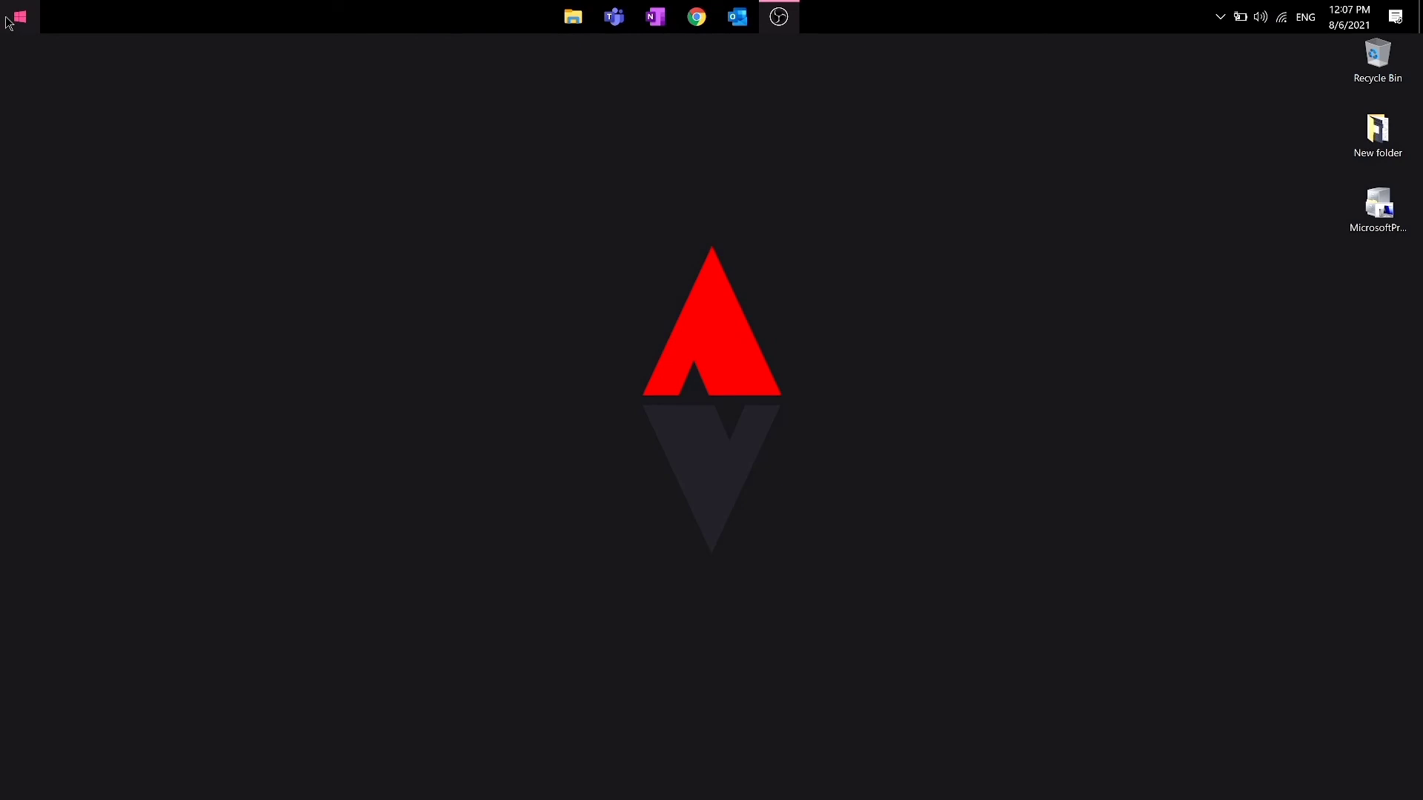
# Open %temp% from Run and delete all 119 items in the Temp folder.
pyautogui.press('super')
pyautogui.write('run')
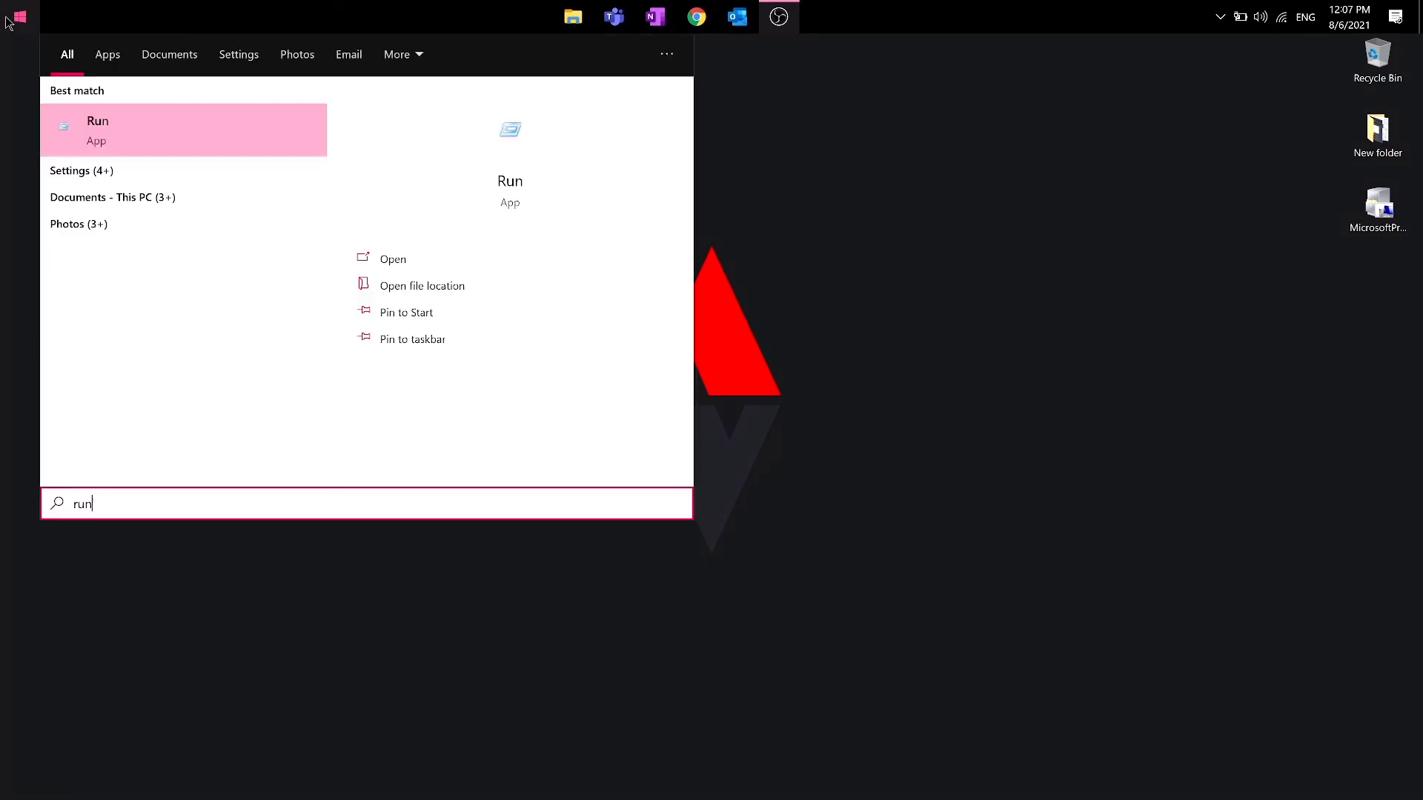
pyautogui.press('Return')
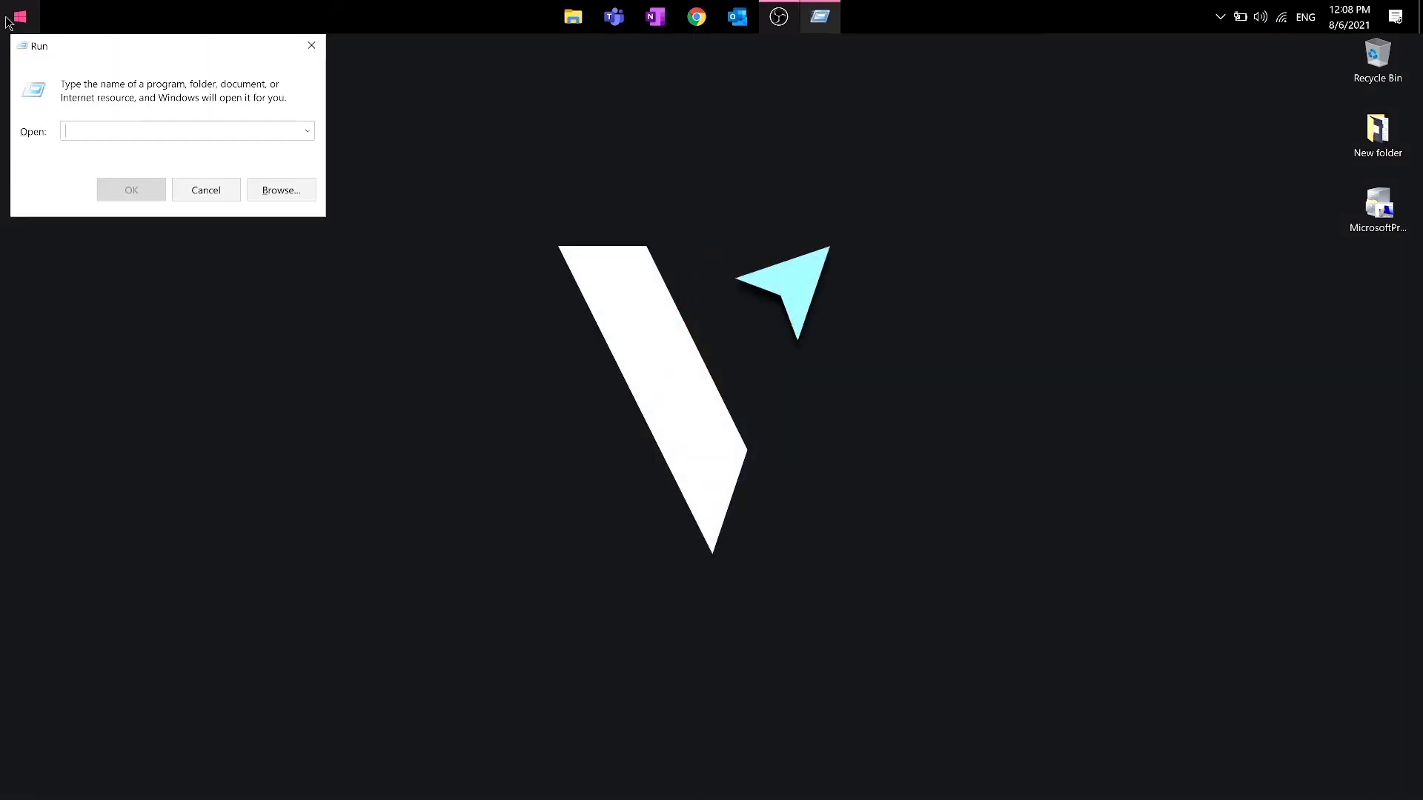
pyautogui.write('%t')
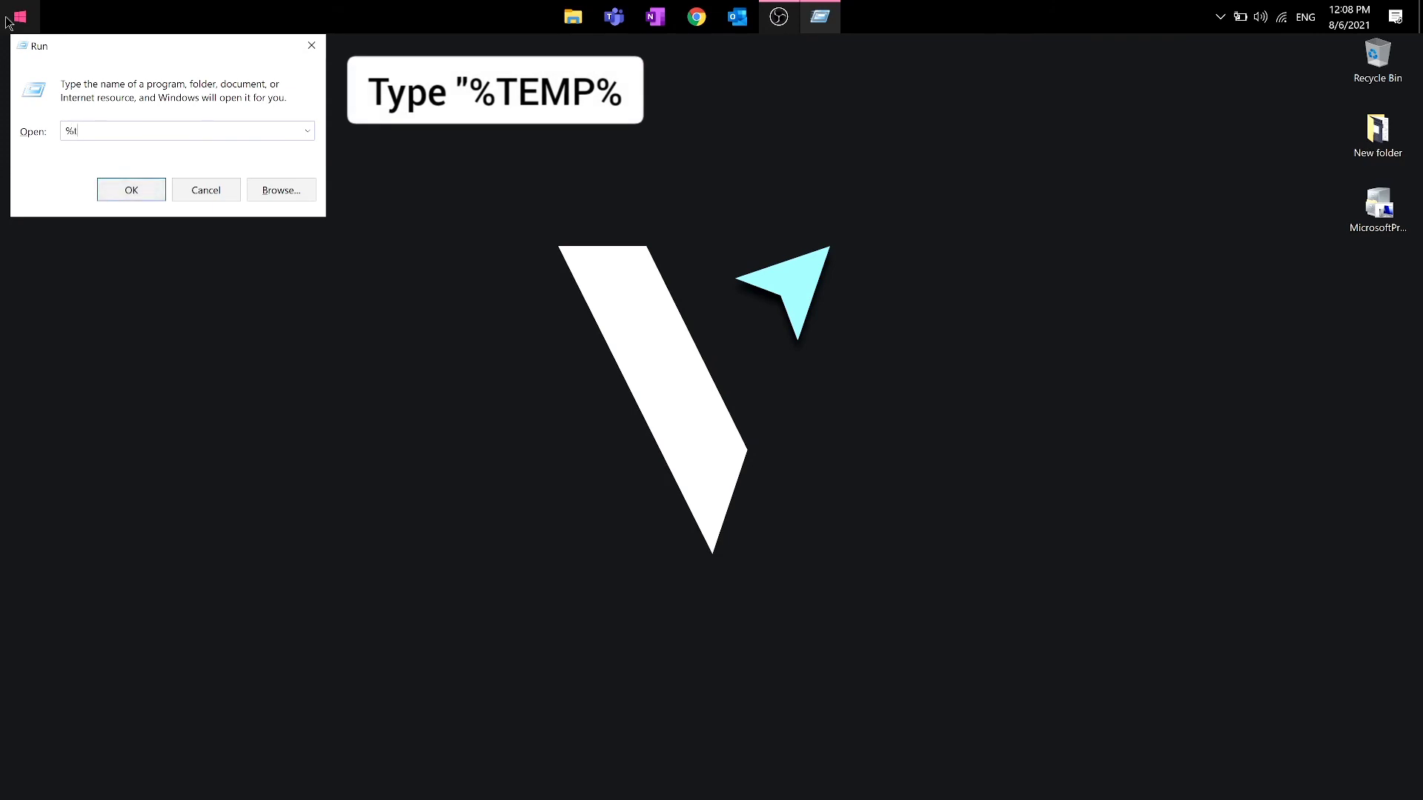
pyautogui.write('emp')
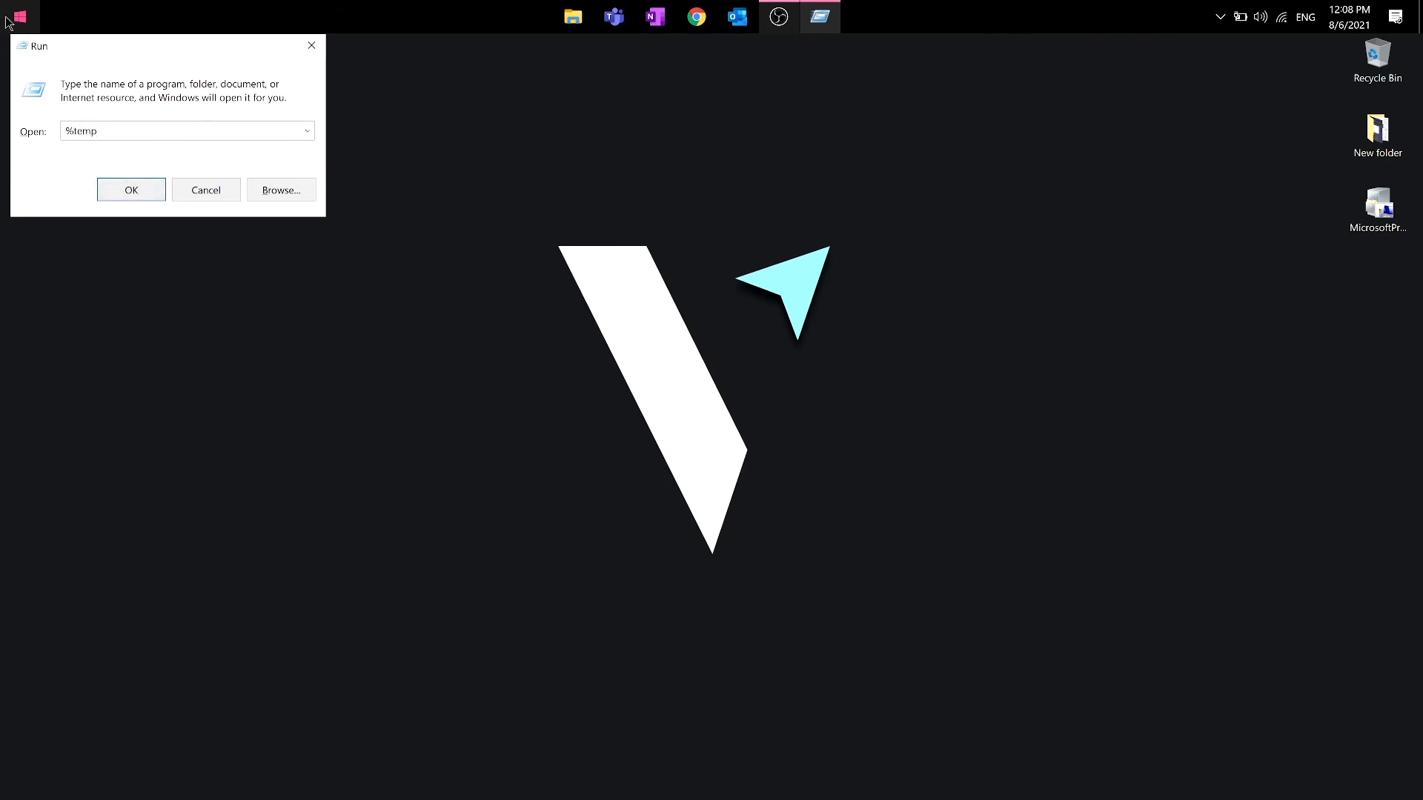
pyautogui.write('%')
pyautogui.press('Return')
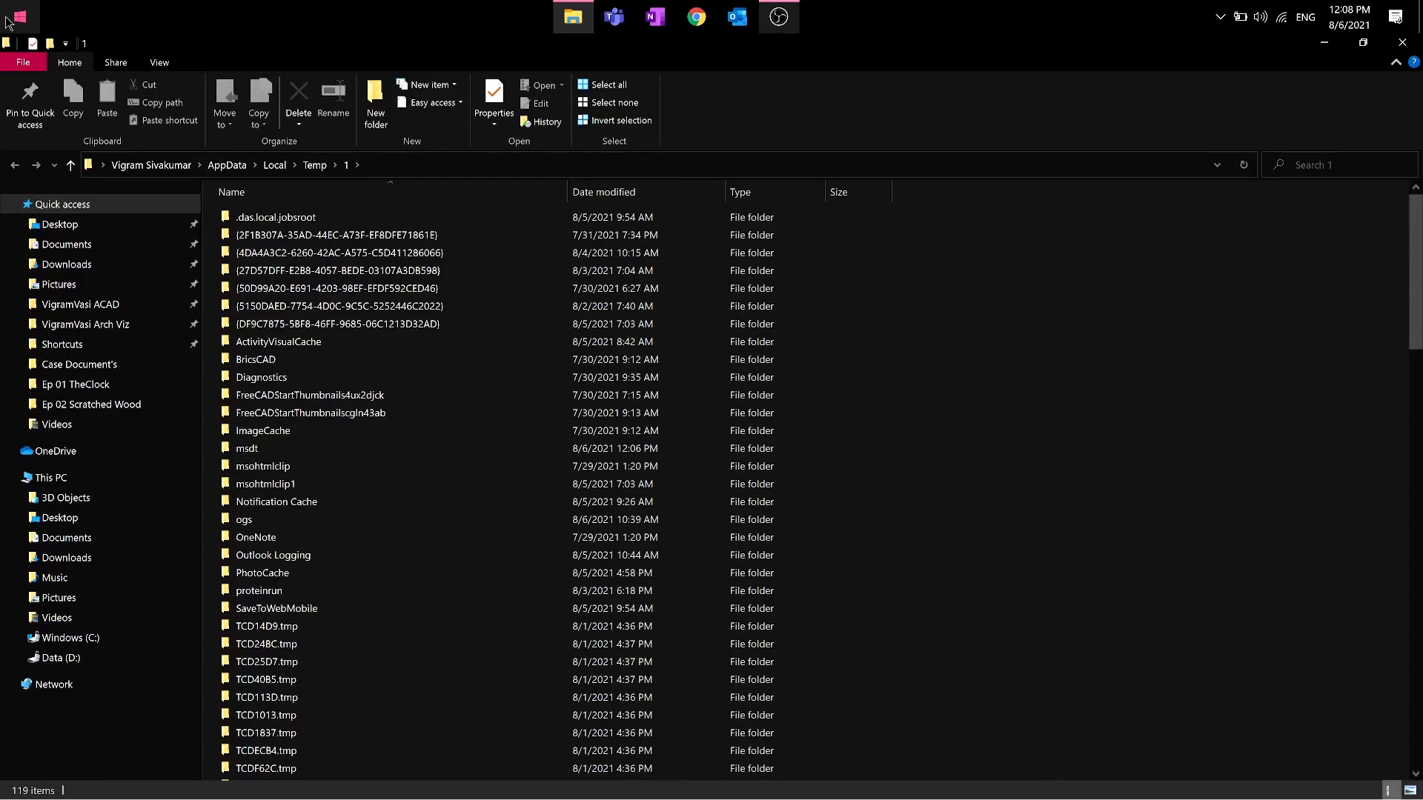
pyautogui.hotkey('ctrl', 'a')
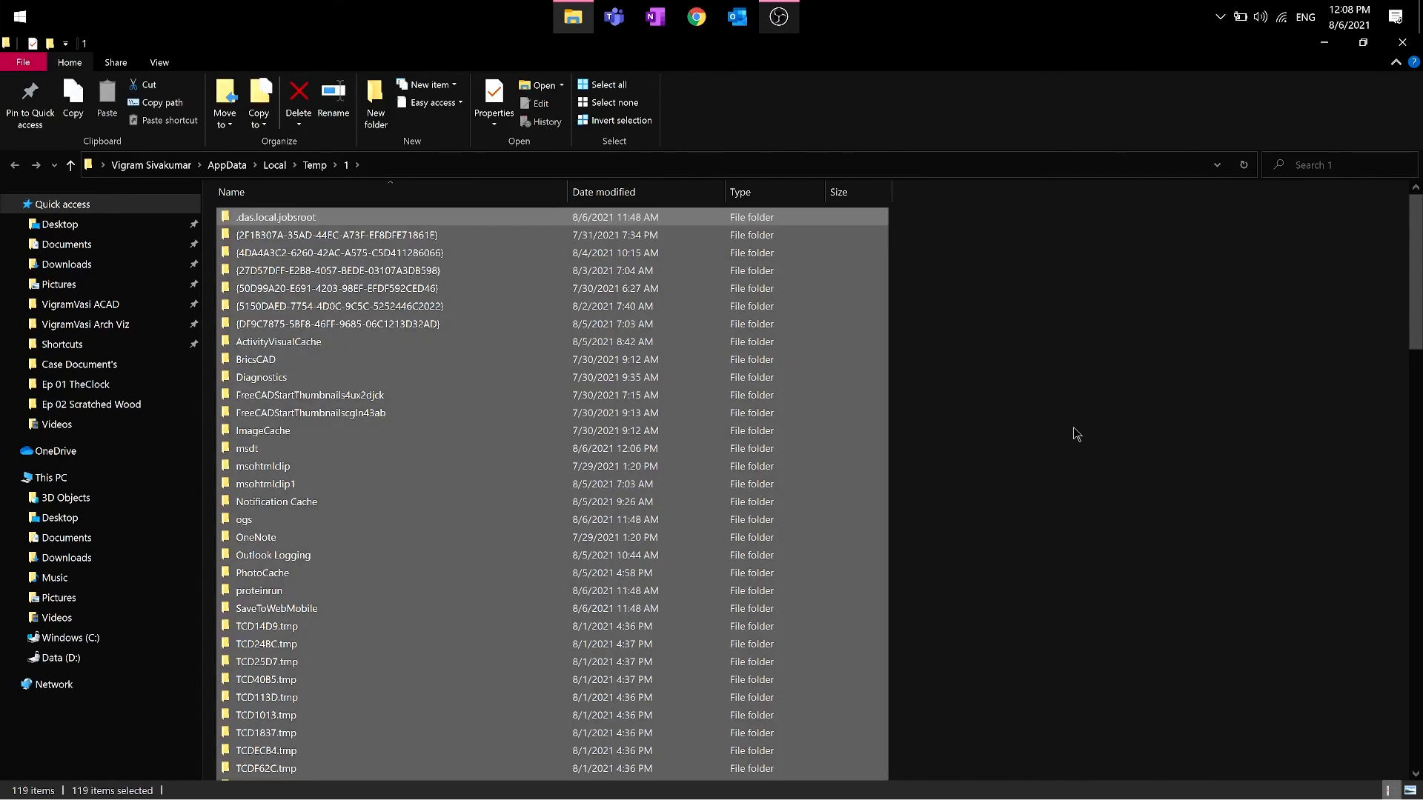
pyautogui.press('Delete')
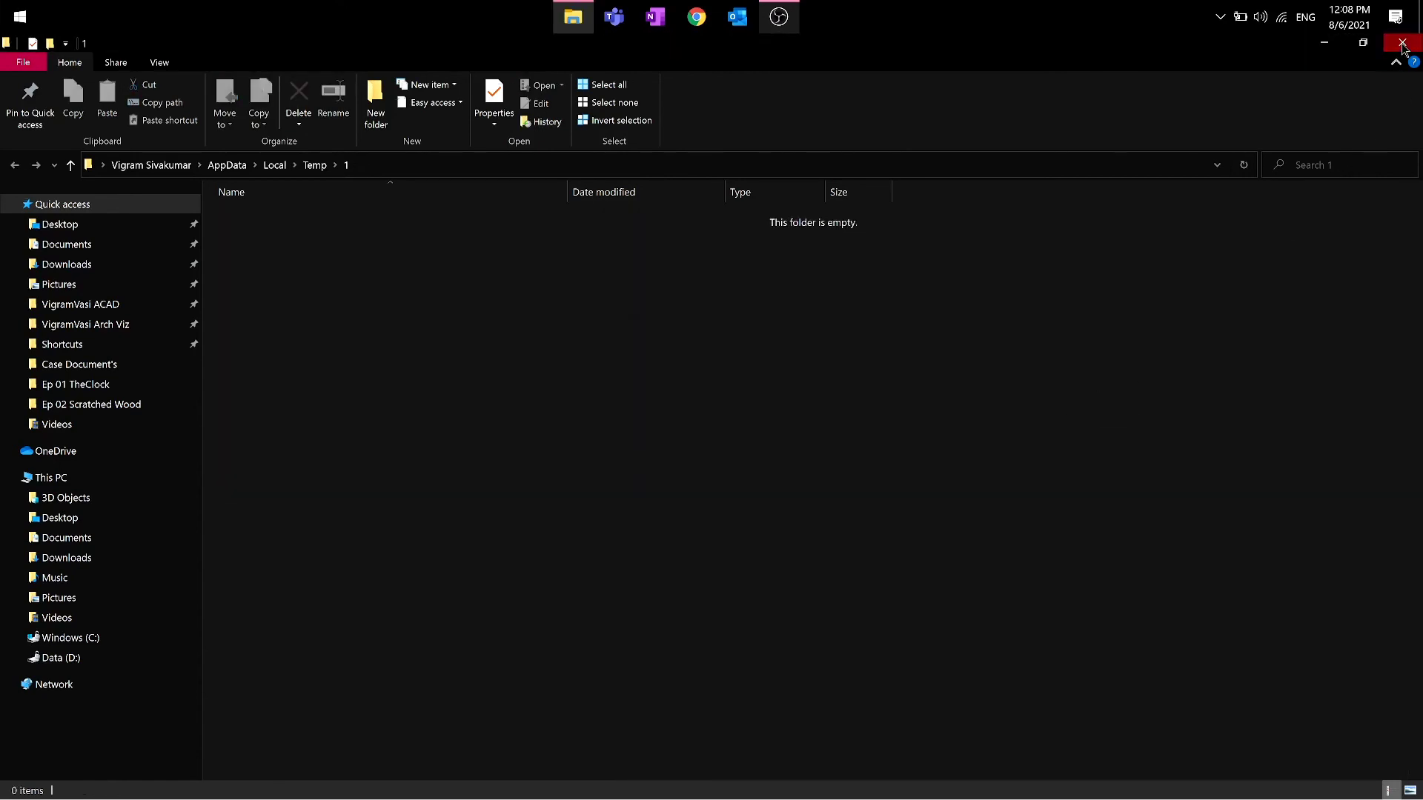
# Close File Explorer and bring up the Start menu's power options.
pyautogui.click(1403, 42)
pyautogui.click(19, 15)
pyautogui.click(56, 500)
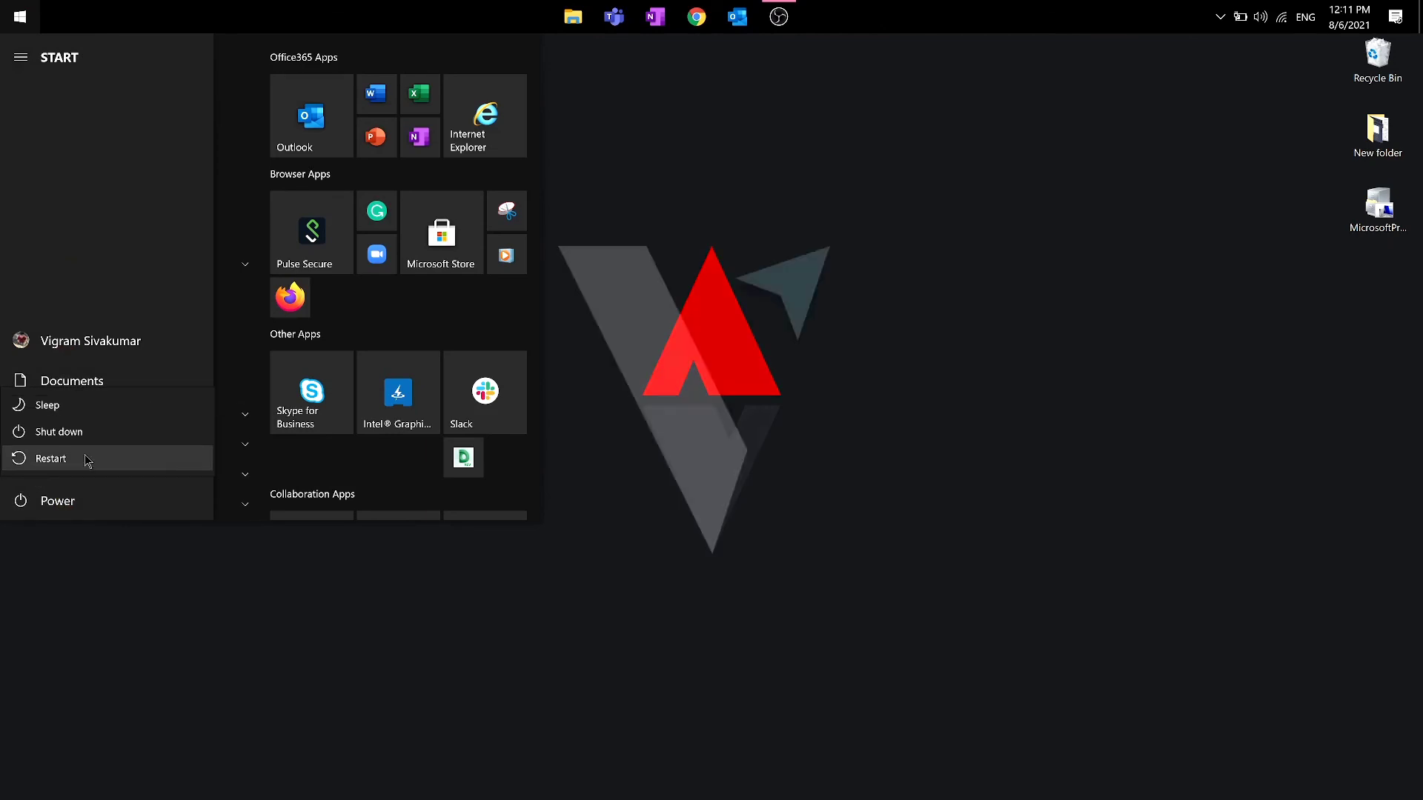
# Restart the computer from the power options.
pyautogui.click(51, 459)
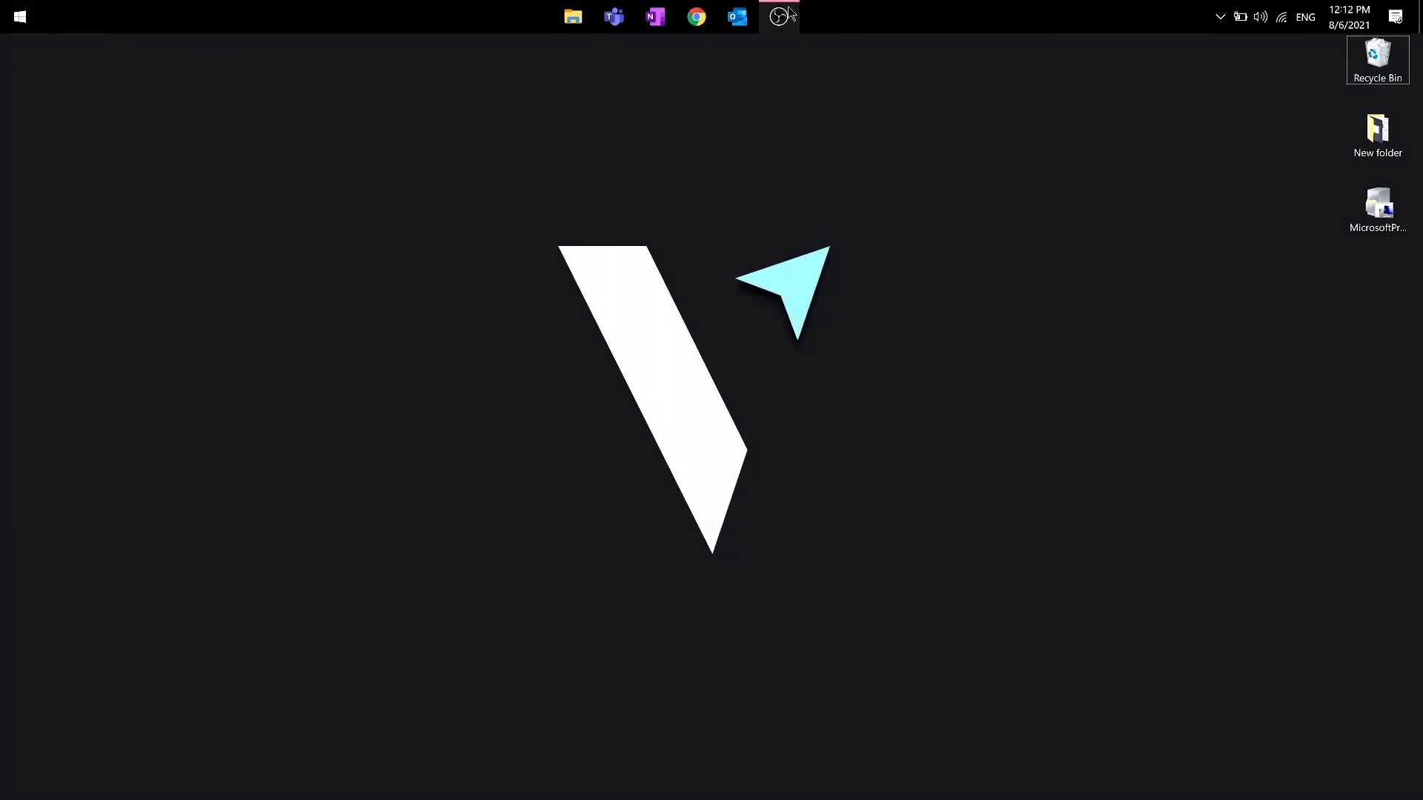